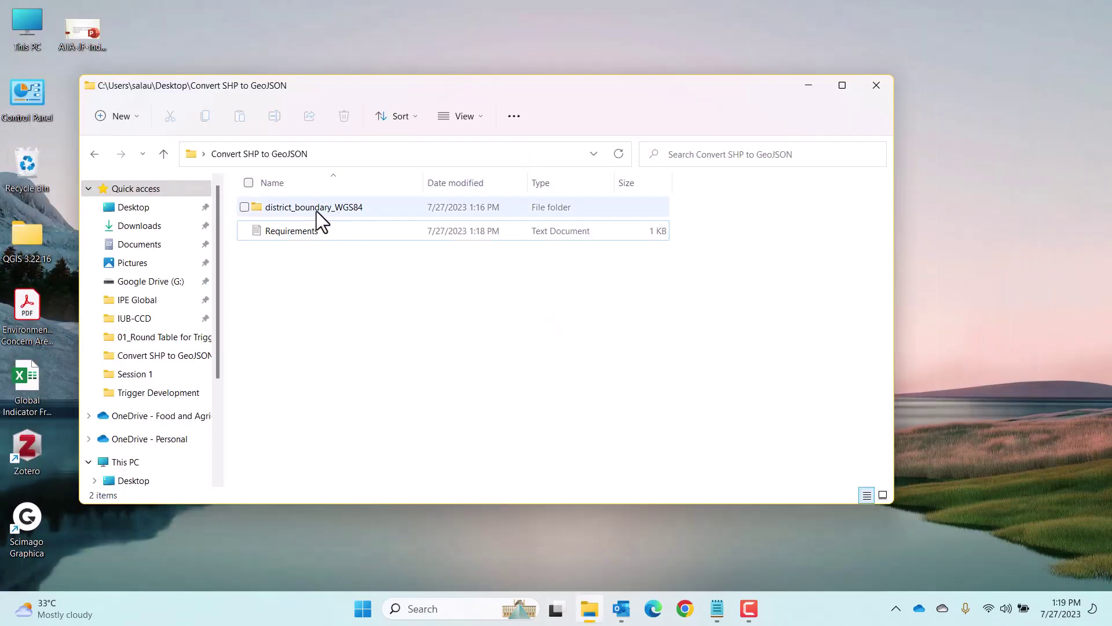
- Minimize the Convert SHP to GeoJSON folder window and launch ArcMap 10.8 from the Start menu
left_click(303, 209)
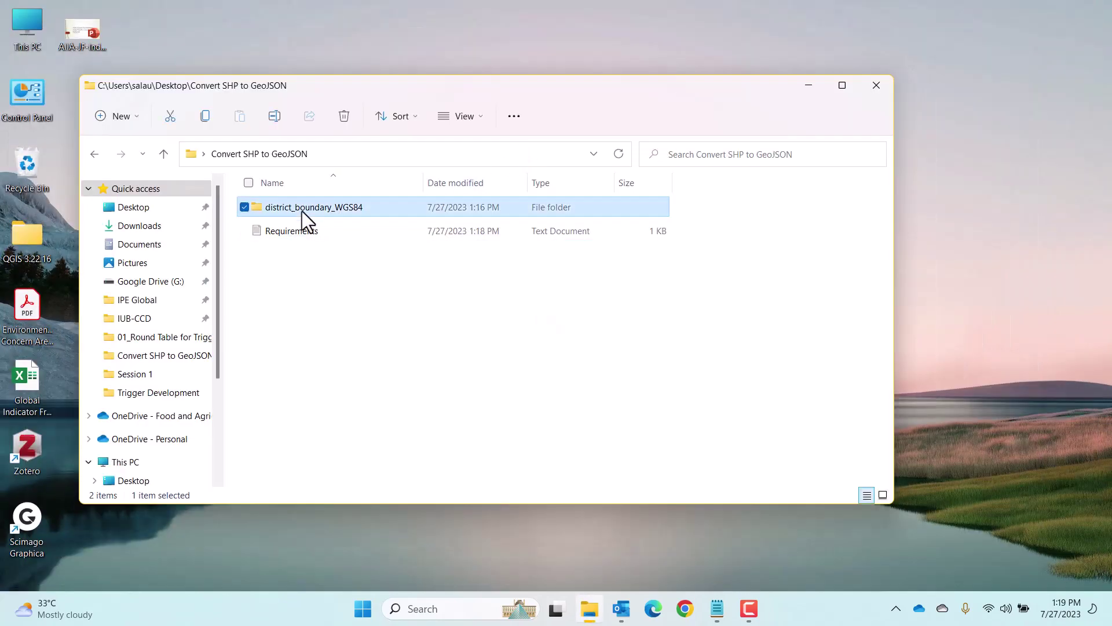
left_click(807, 86)
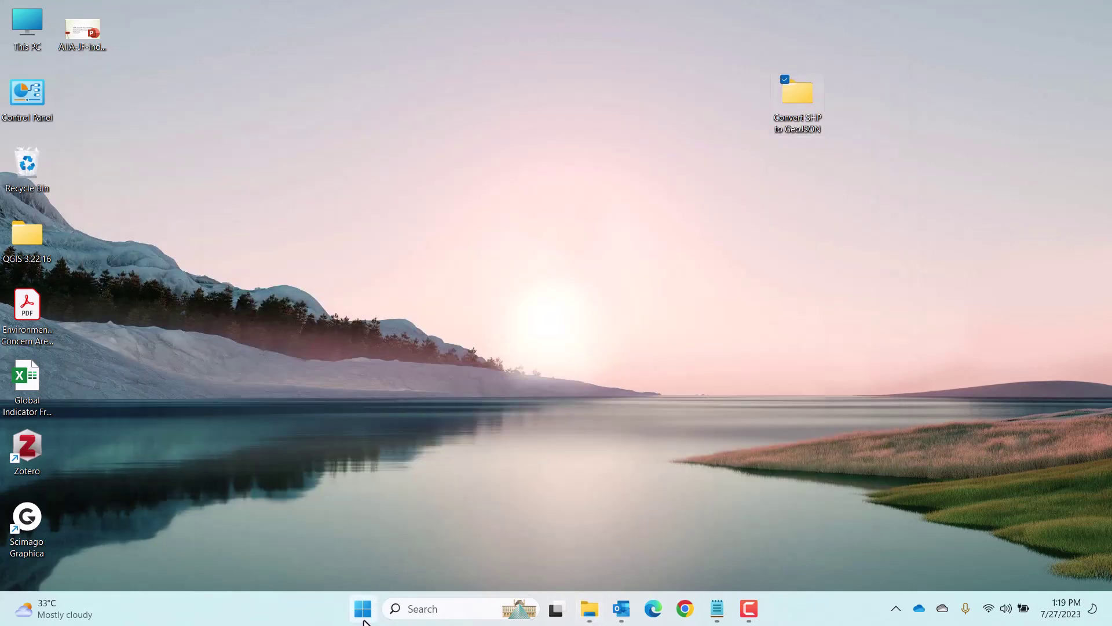
left_click(363, 620)
scroll(483, 291, "down", 1)
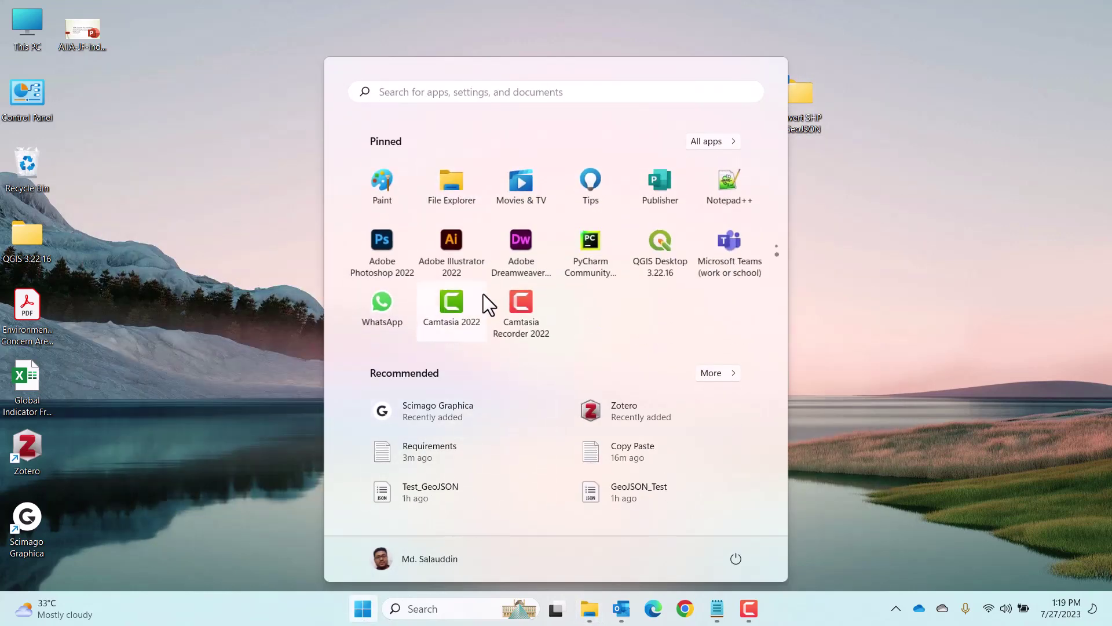
scroll(483, 294, "up", 1)
left_click(675, 185)
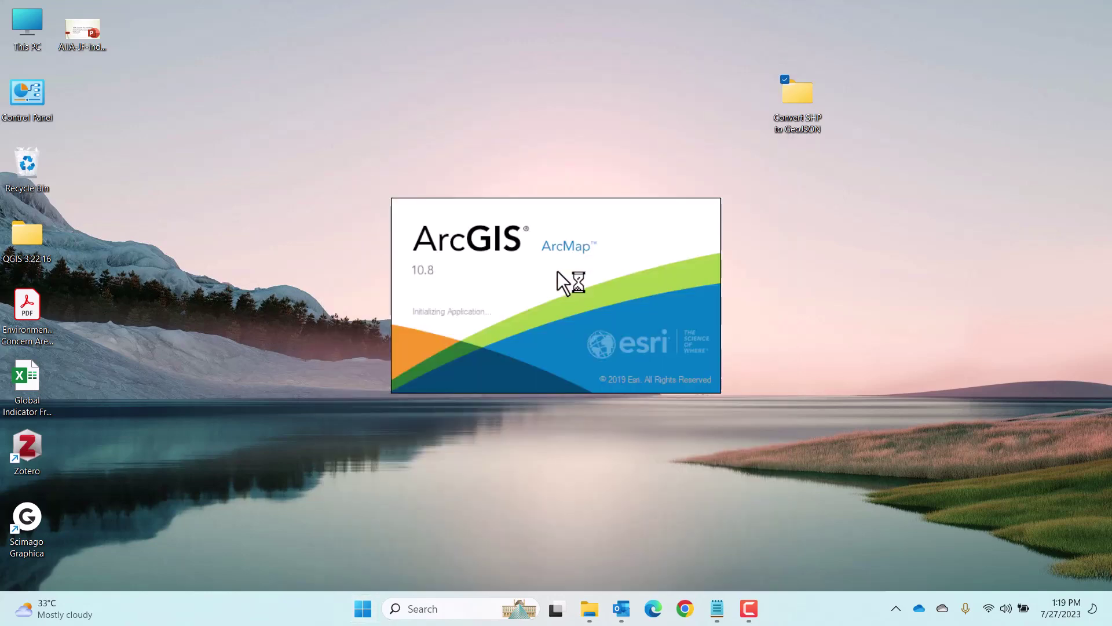
- Open Requirements.txt in Notepad and highlight the first requirement's WGS1984 term
double_click(808, 93)
double_click(324, 237)
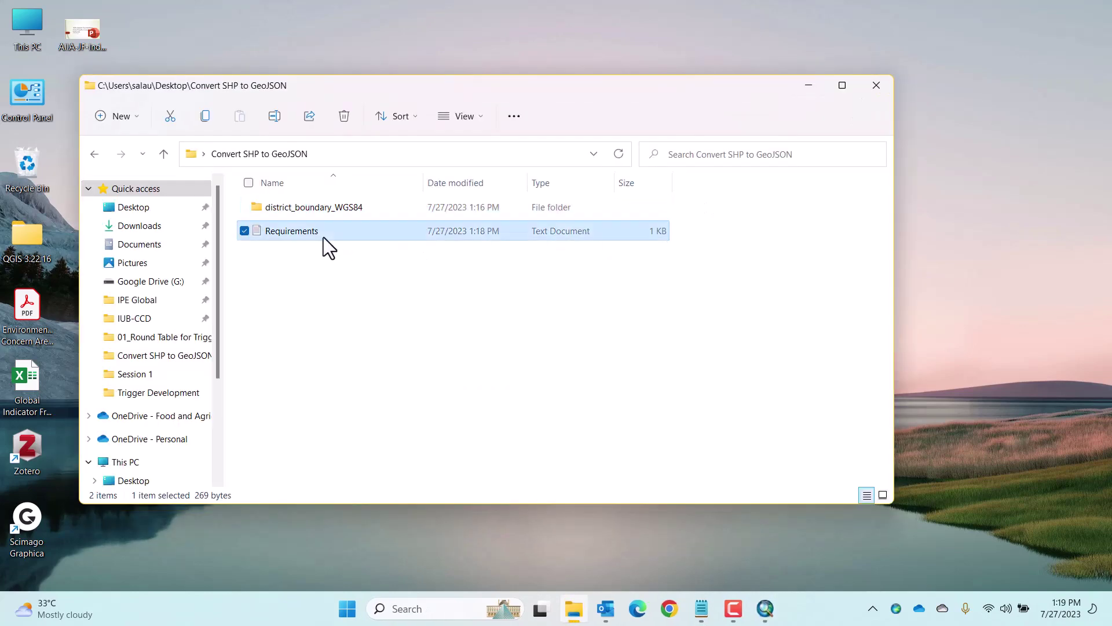
left_click_drag(264, 189, 777, 190)
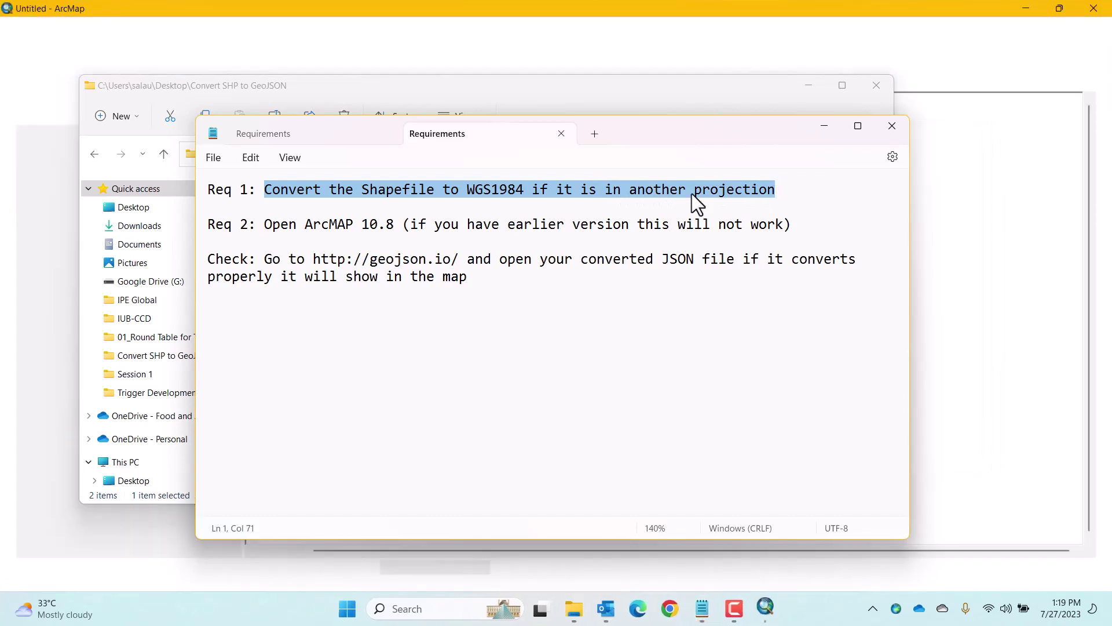
left_click(492, 189)
double_click(493, 189)
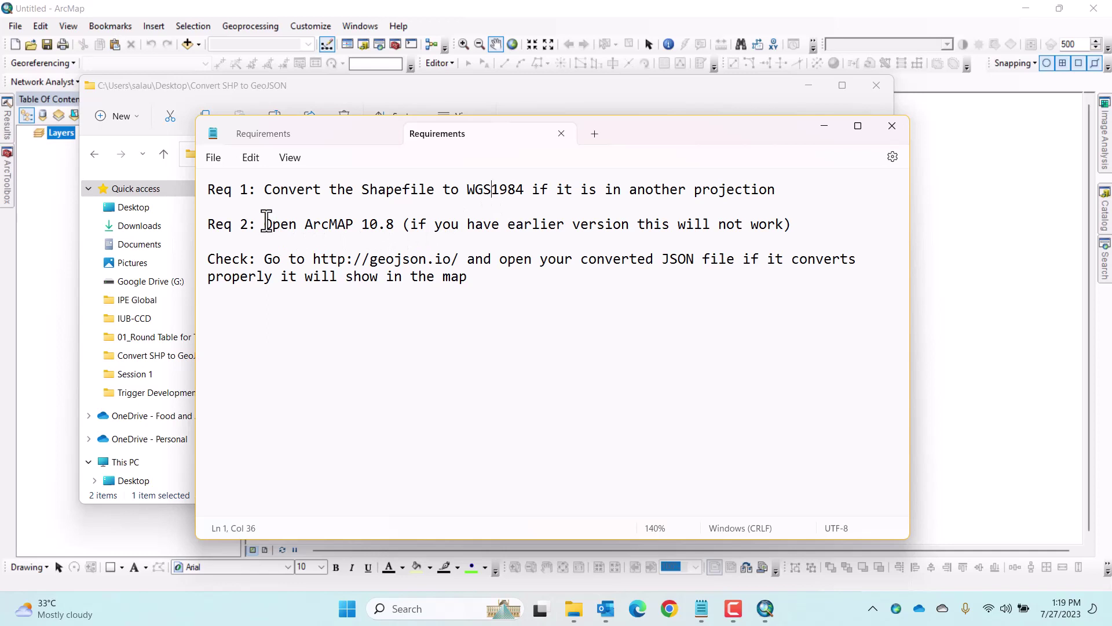
- Highlight the Open ArcMap 10.8 requirement and then the geojson.io web address
left_click_drag(265, 222, 395, 225)
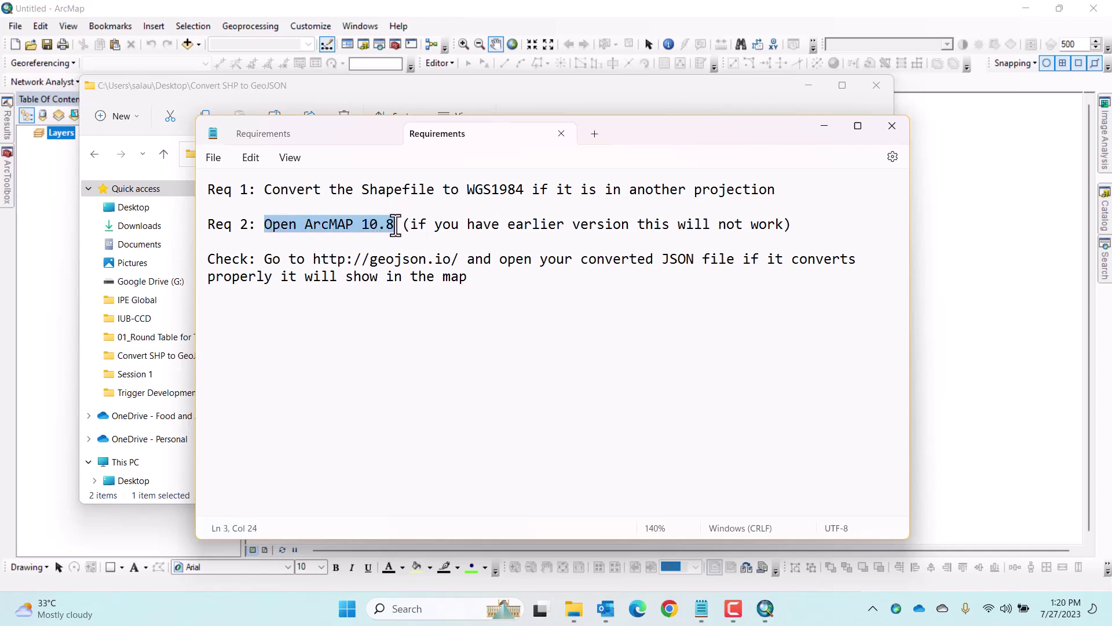
left_click(370, 224)
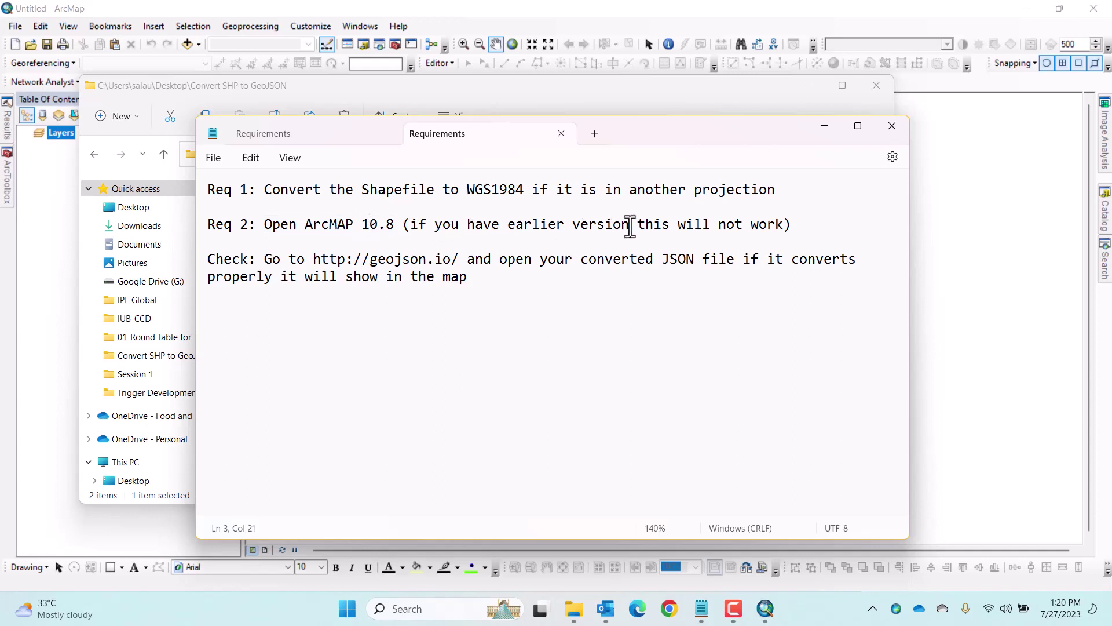
left_click(798, 227)
left_click_drag(798, 227, 267, 231)
left_click(271, 230)
left_click_drag(313, 260, 460, 268)
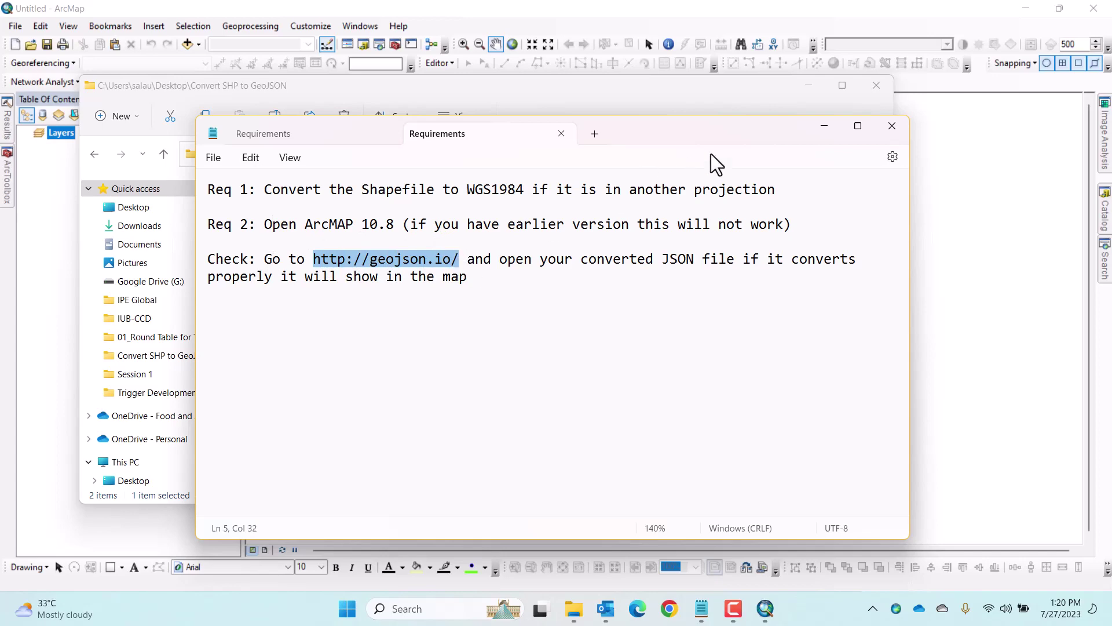
- Minimize Notepad and the folder window, and dismiss ArcMap's Getting Started dialog
left_click(824, 127)
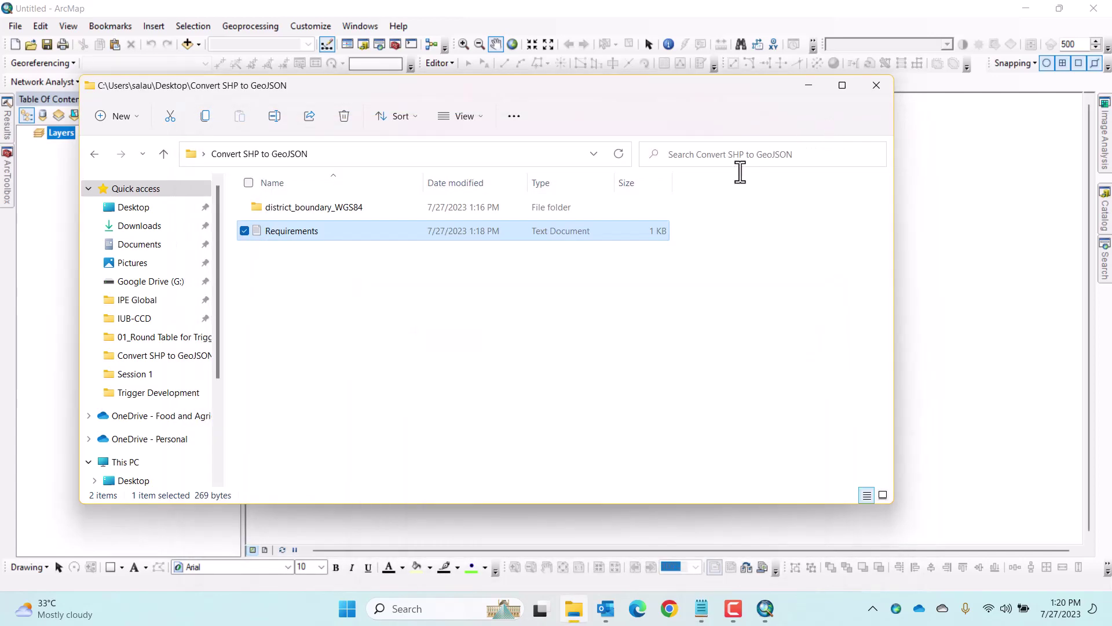
left_click(808, 87)
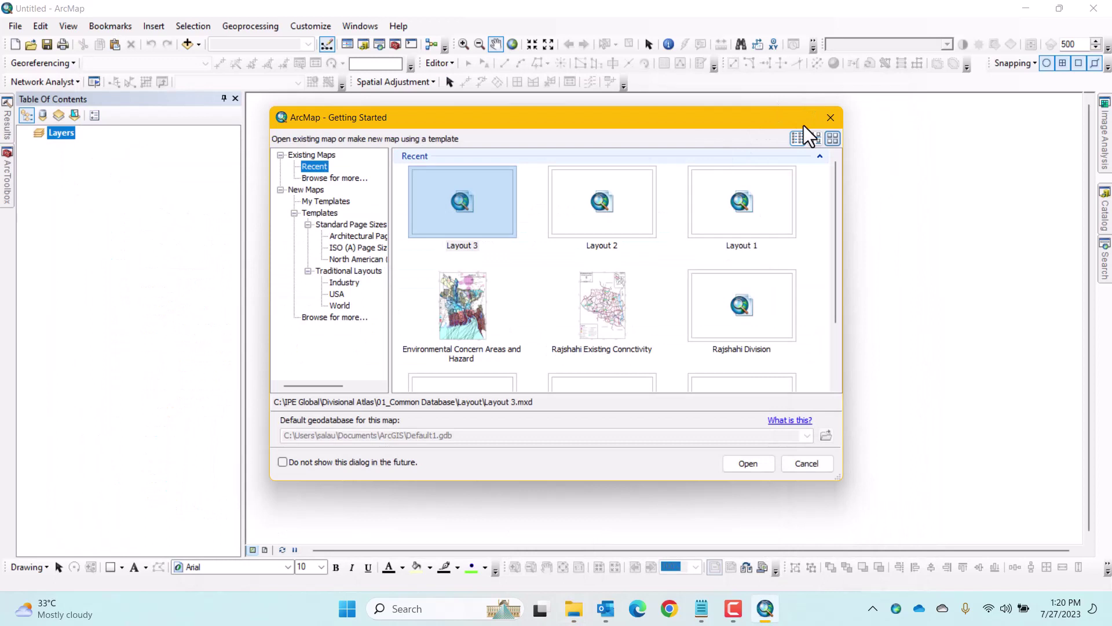
left_click(830, 118)
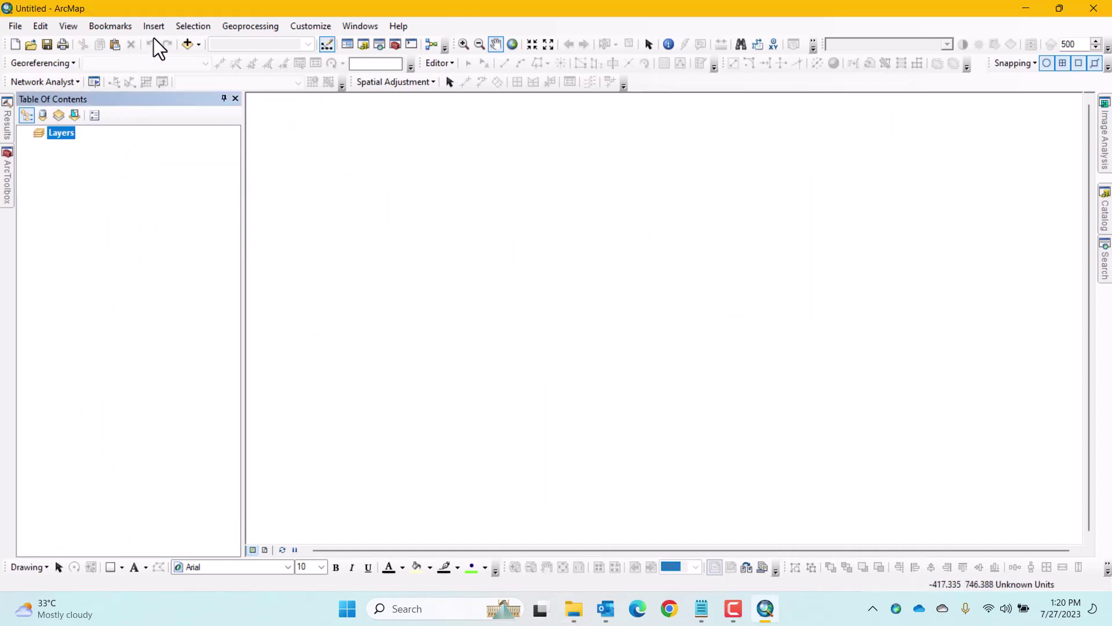
- Add district_boundary_WGS84.shp from Desktop > Convert SHP to GeoJSON > district_boundary_WGS84 to the map
left_click(187, 43)
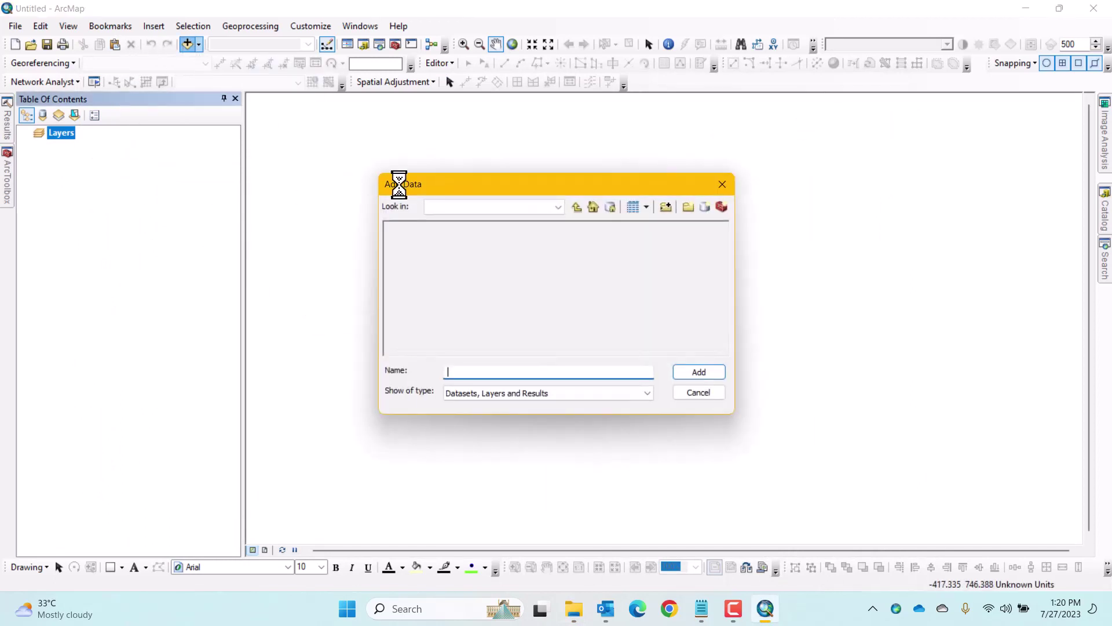
left_click(486, 208)
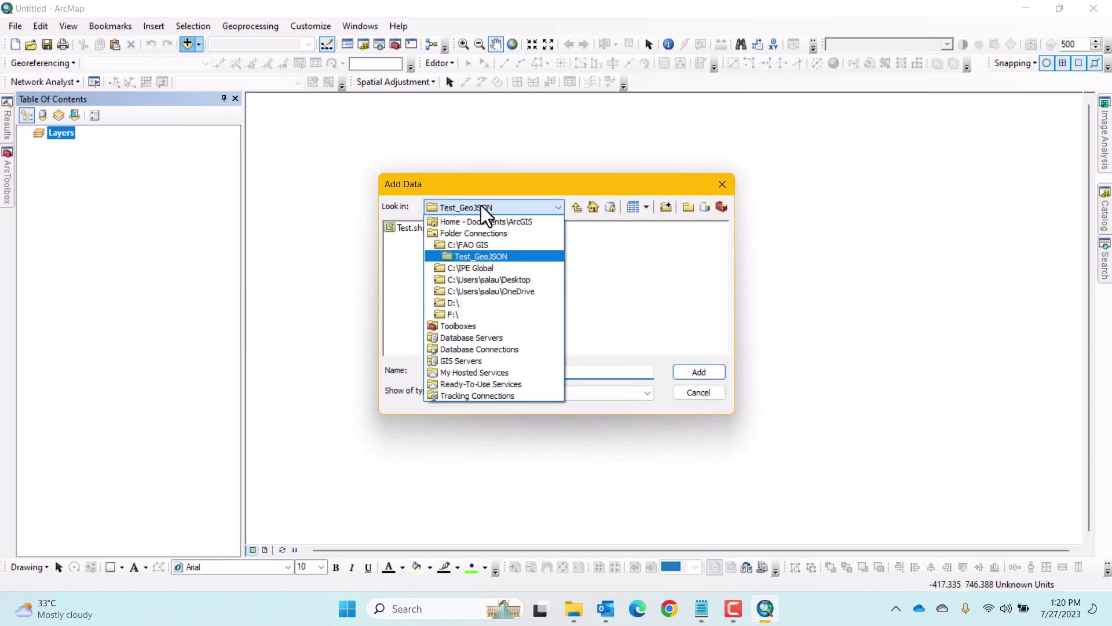
left_click(471, 280)
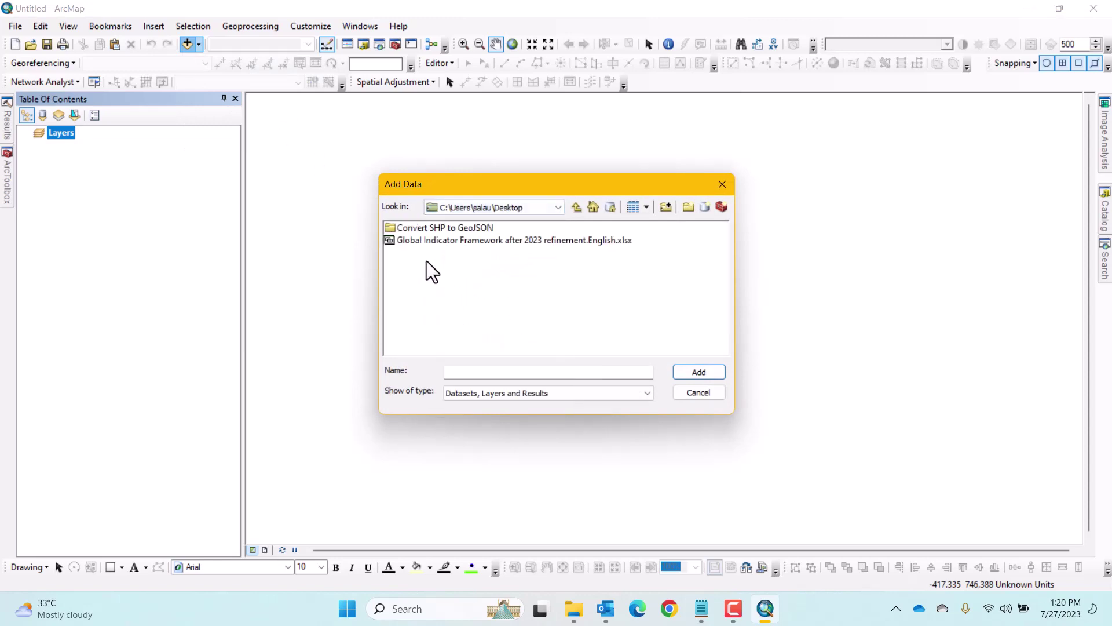
double_click(457, 227)
left_click(487, 227)
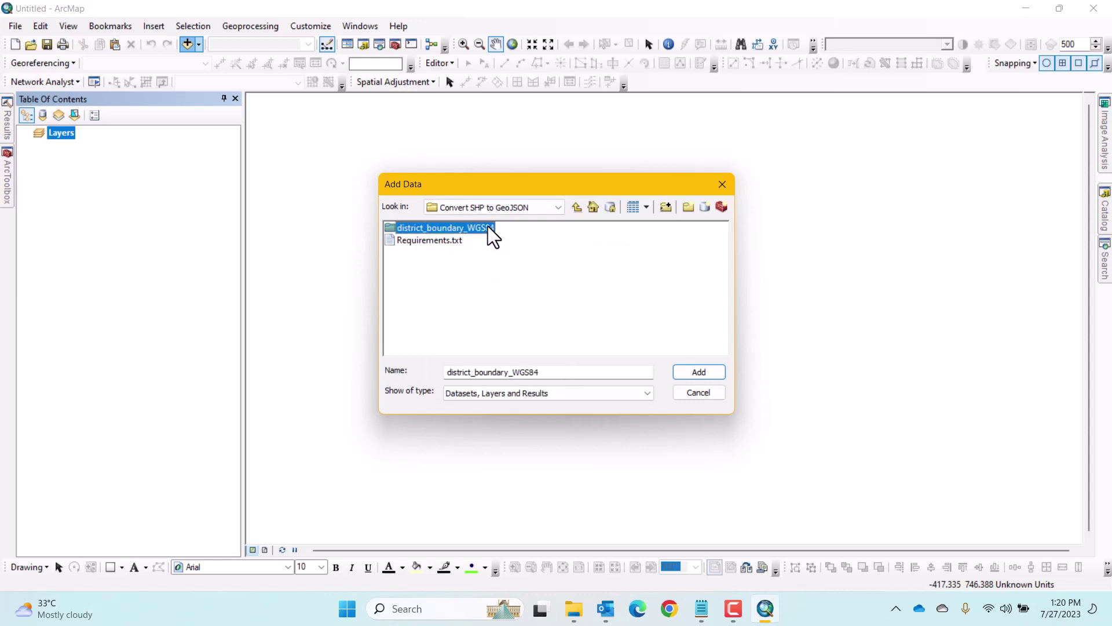
double_click(457, 230)
left_click(435, 231)
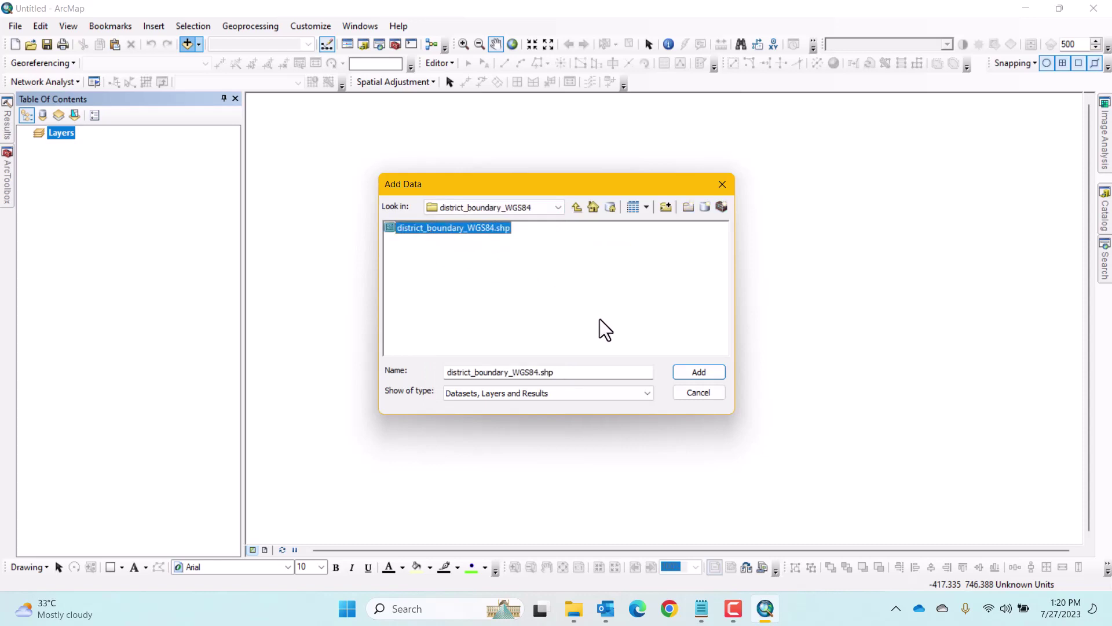
left_click(700, 373)
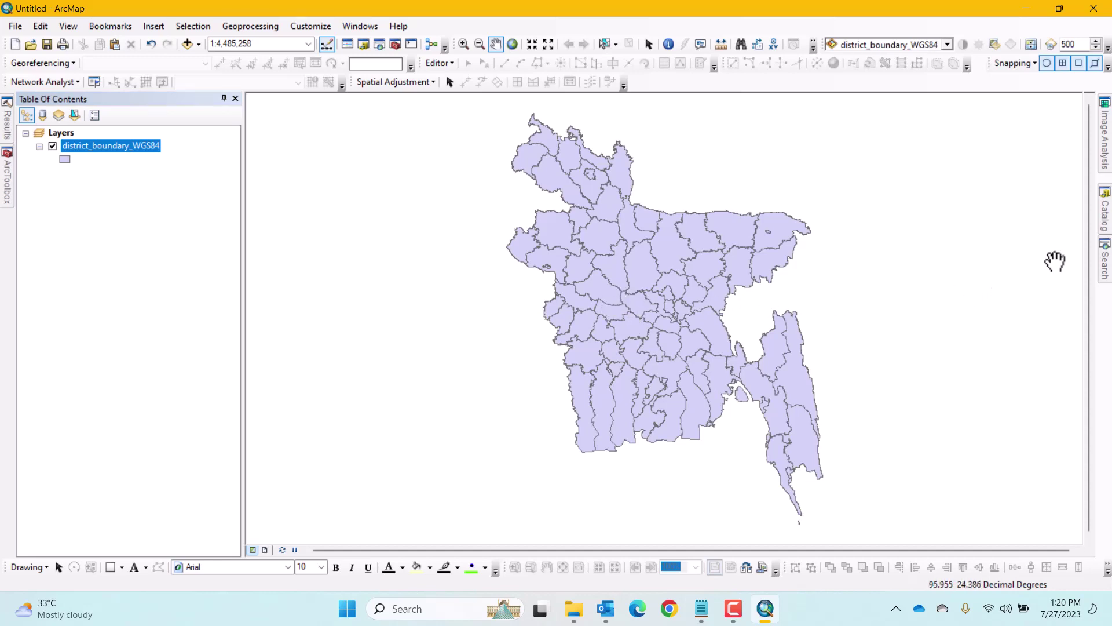
- Search geoprocessing tools for 'json' in the Search window
mouse_move(1107, 269)
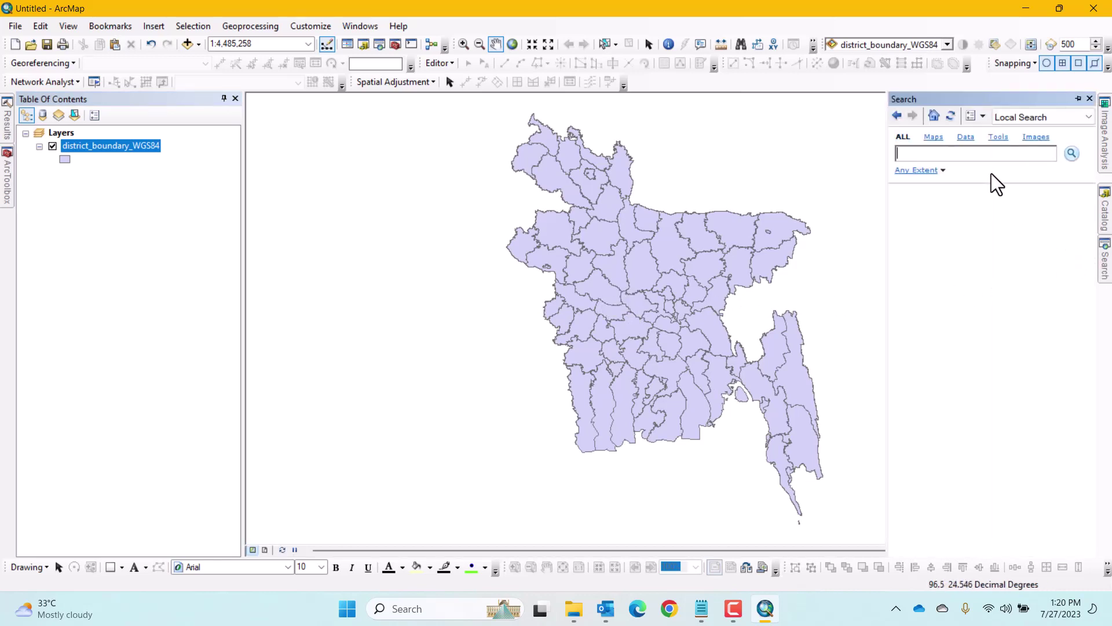
left_click(998, 140)
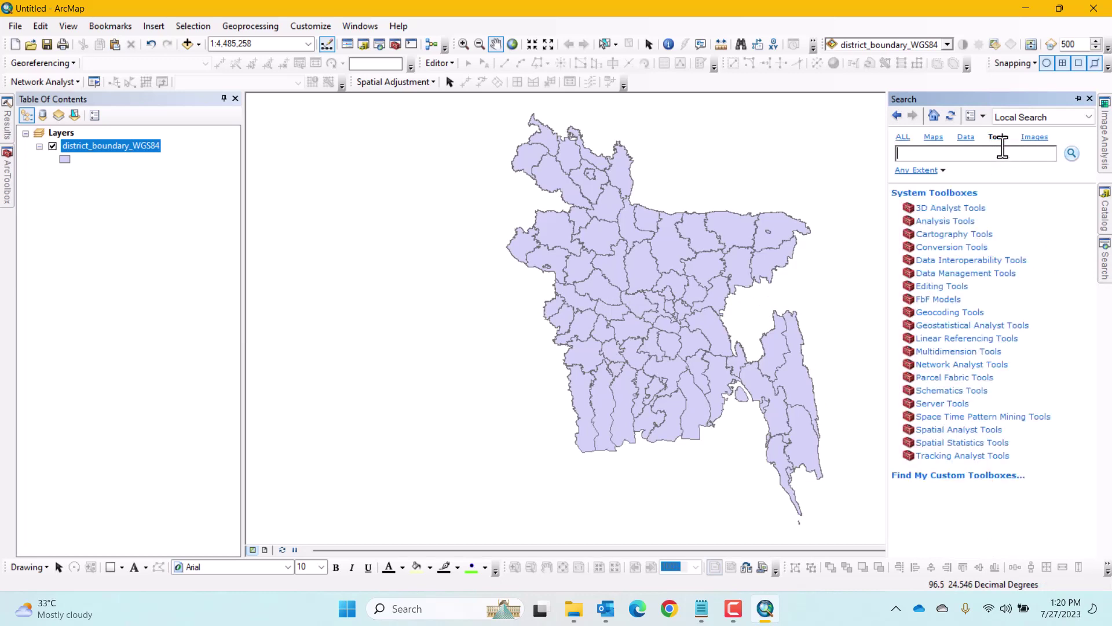
left_click(1001, 155)
type("json")
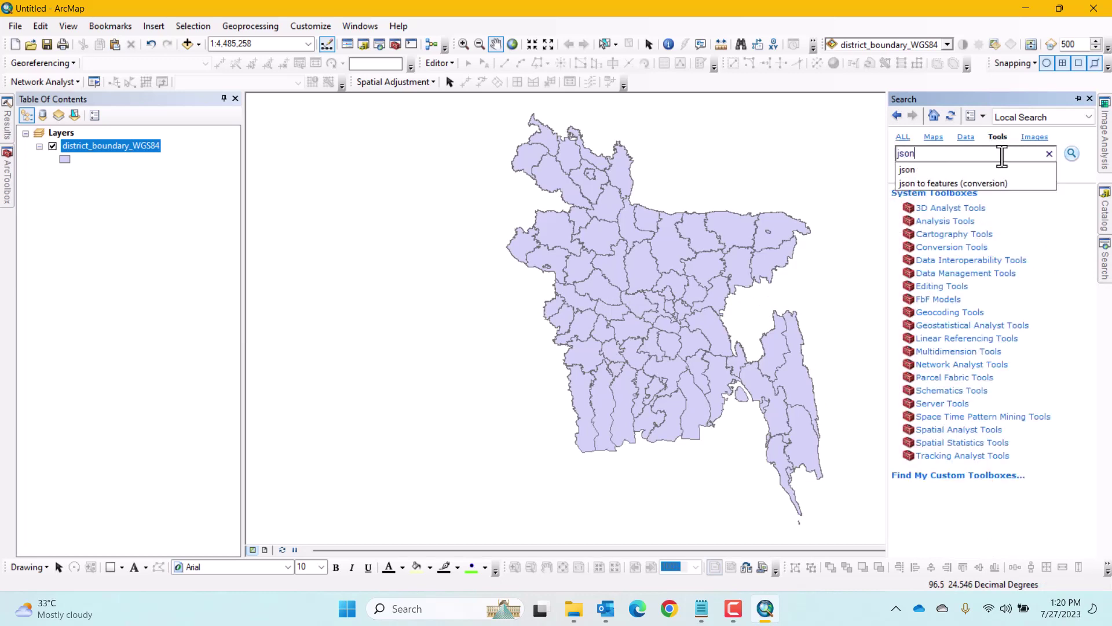
key("Return")
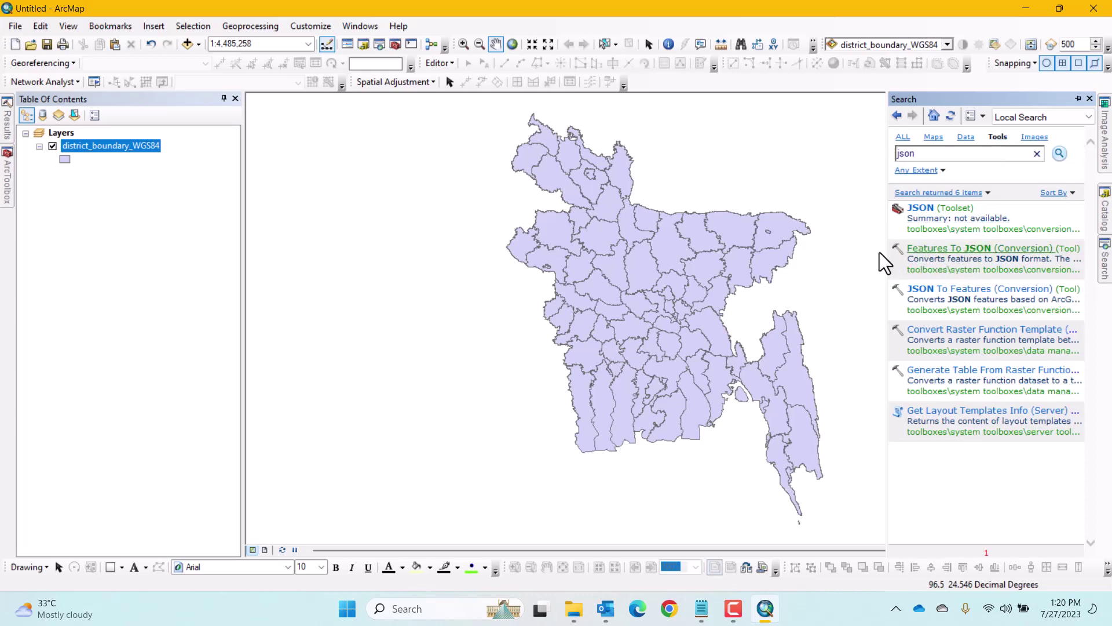
- Expand ArcToolbox > Conversion Tools > JSON and select Features To JSON
left_click(7, 179)
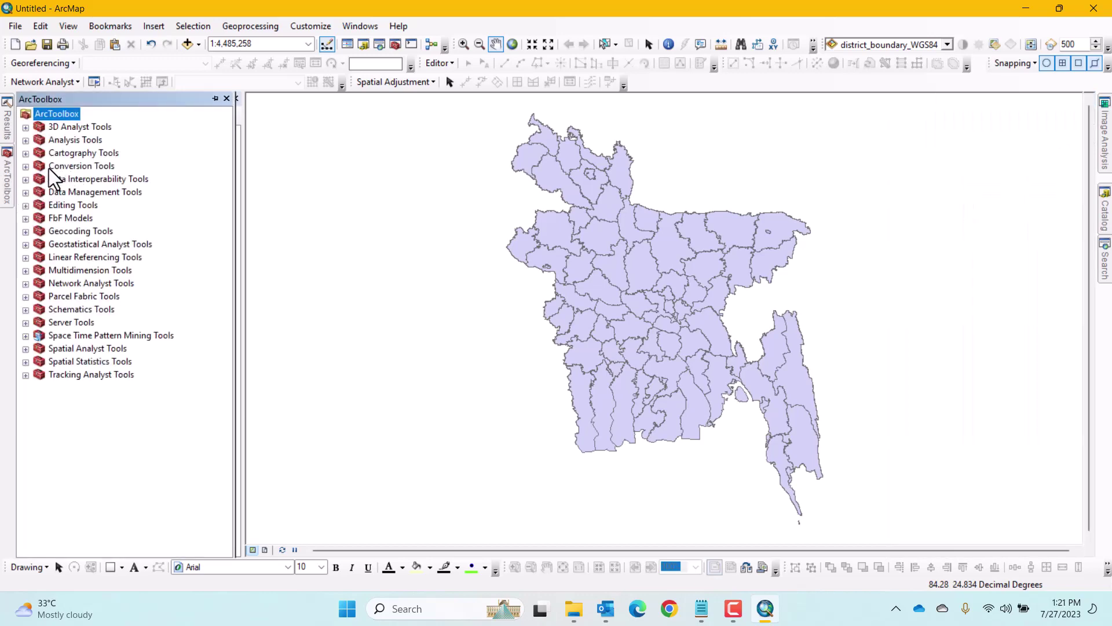
left_click(64, 168)
left_click(26, 168)
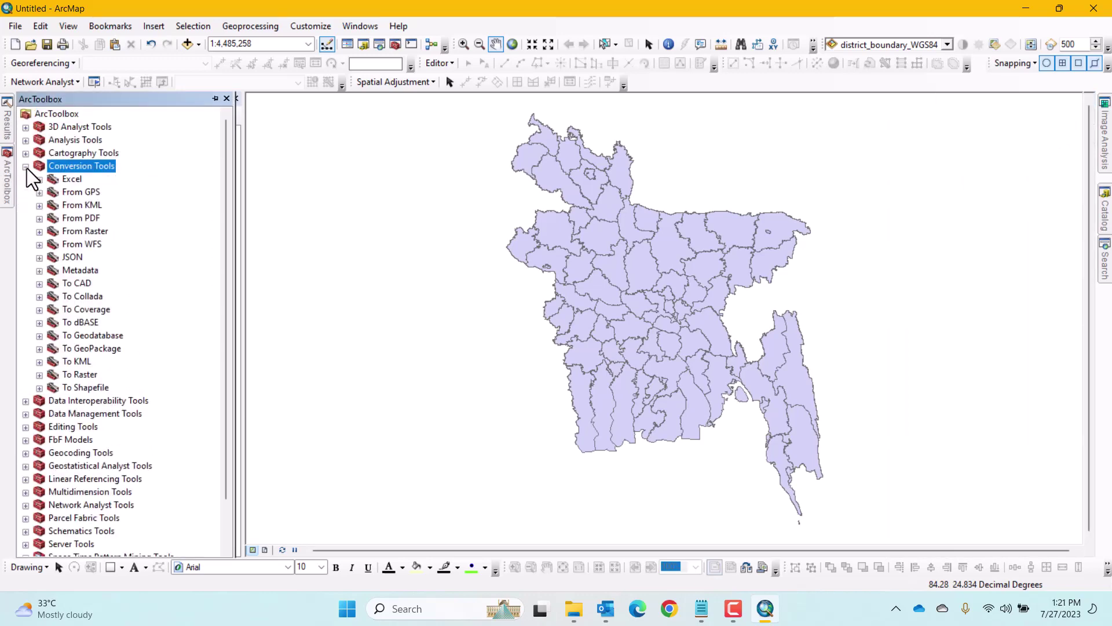
left_click(55, 258)
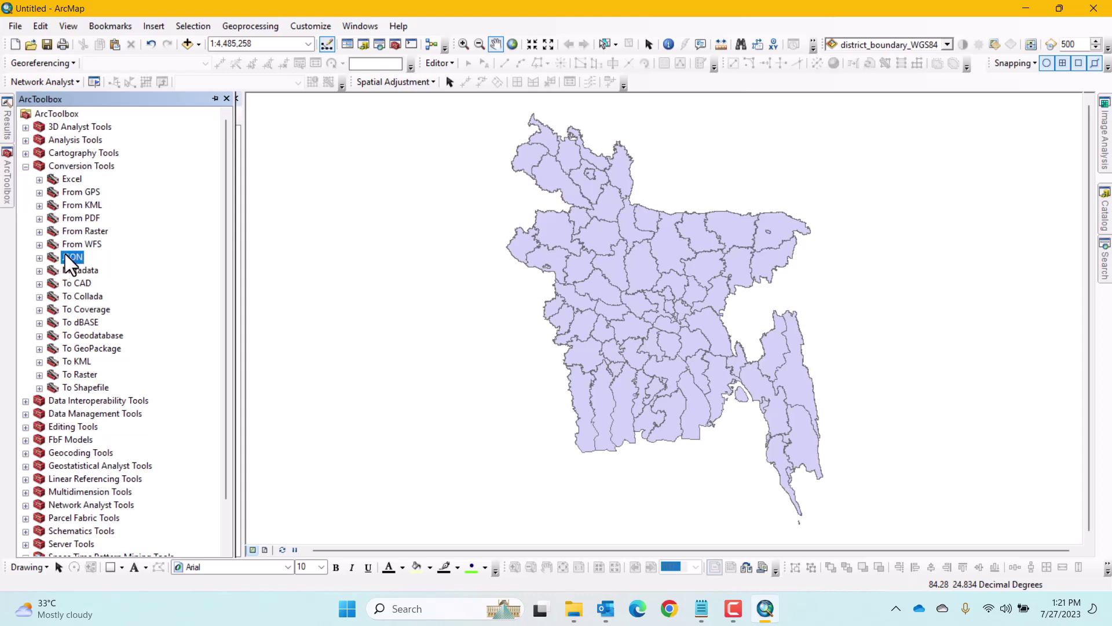
double_click(65, 255)
left_click(113, 268)
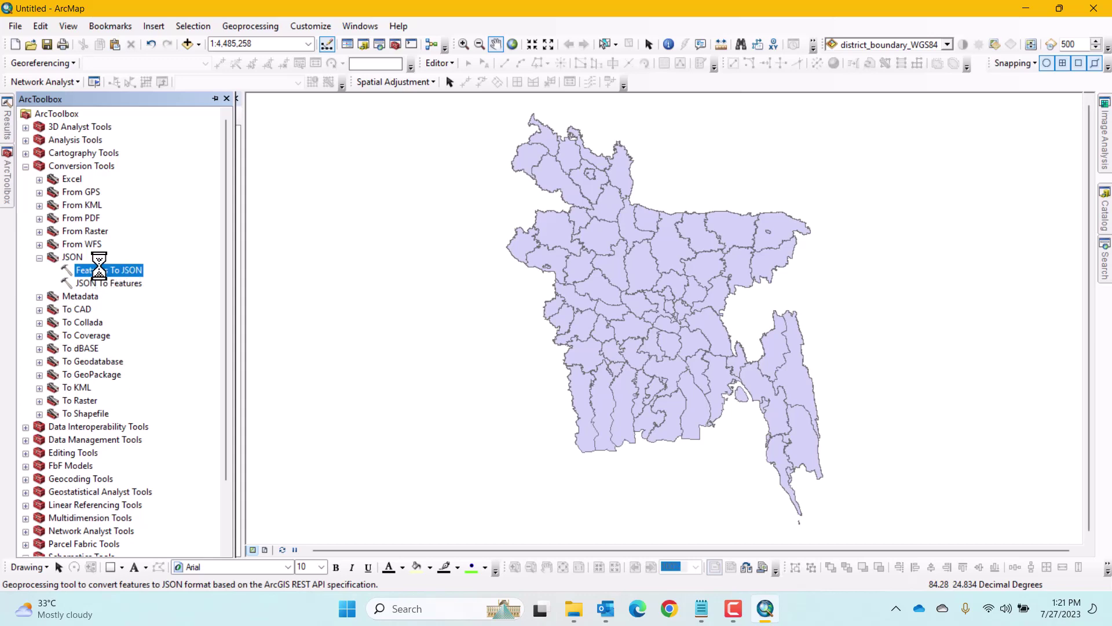
- Open Features To JSON and choose district_boundary_WGS84 as the input features
double_click(99, 267)
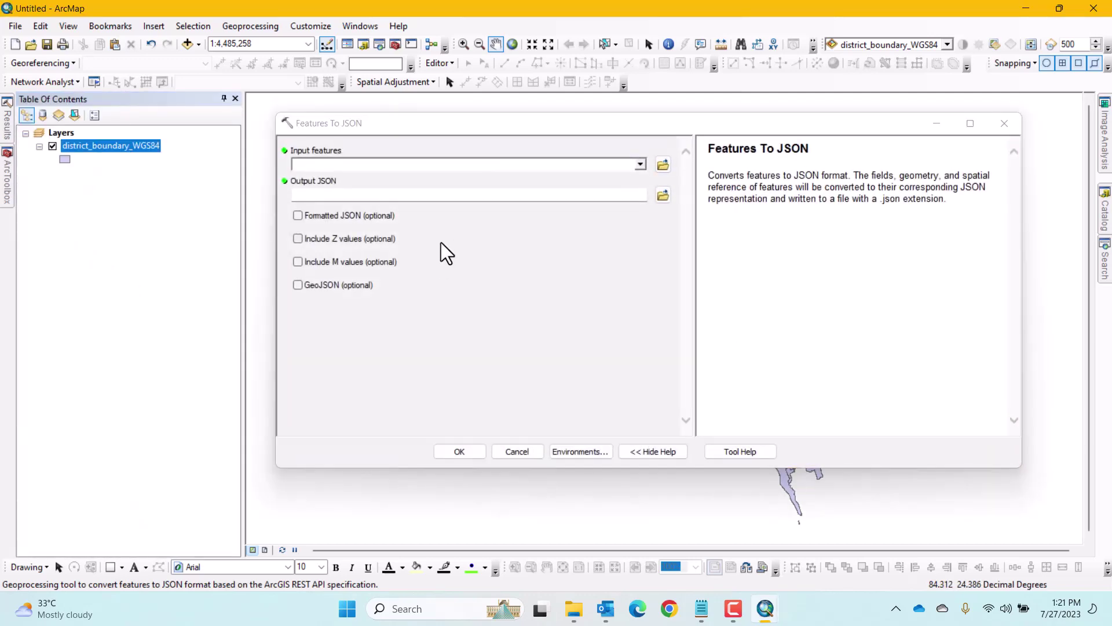
left_click(389, 165)
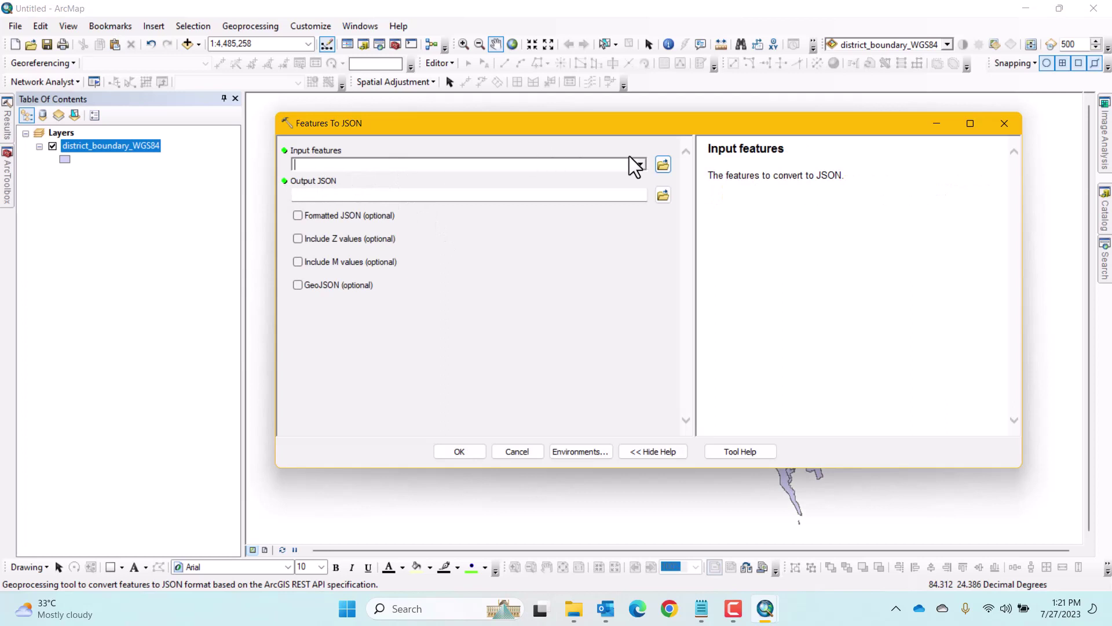
left_click(640, 166)
left_click(392, 179)
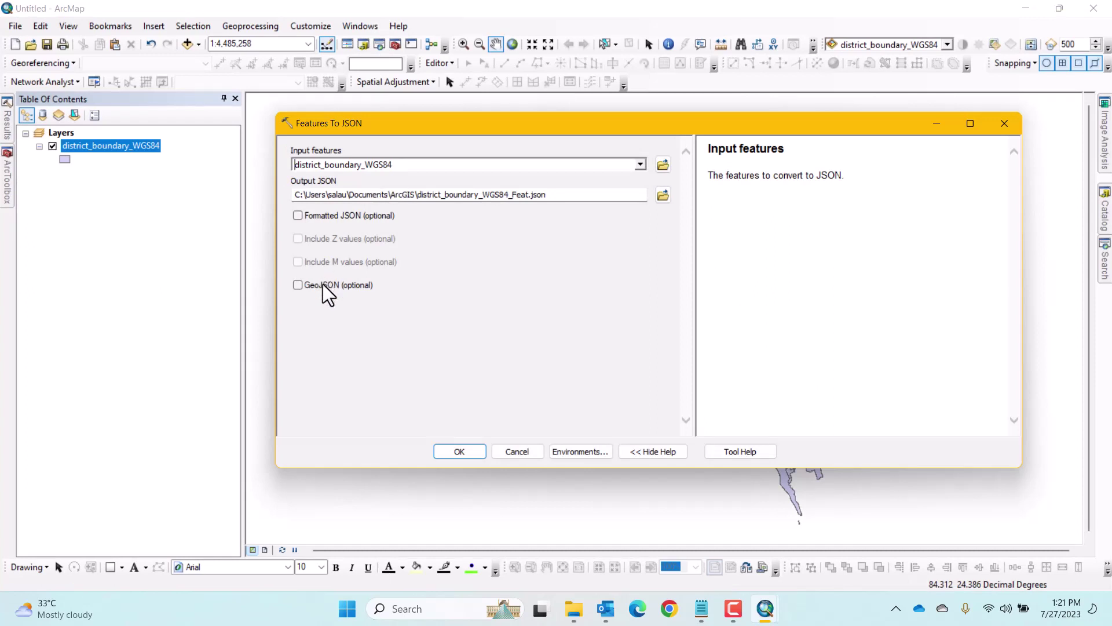
- Save the output JSON as District_Boundary_JSON in Desktop > Convert SHP to GeoJSON > district_boundary_WGS84
left_click(666, 193)
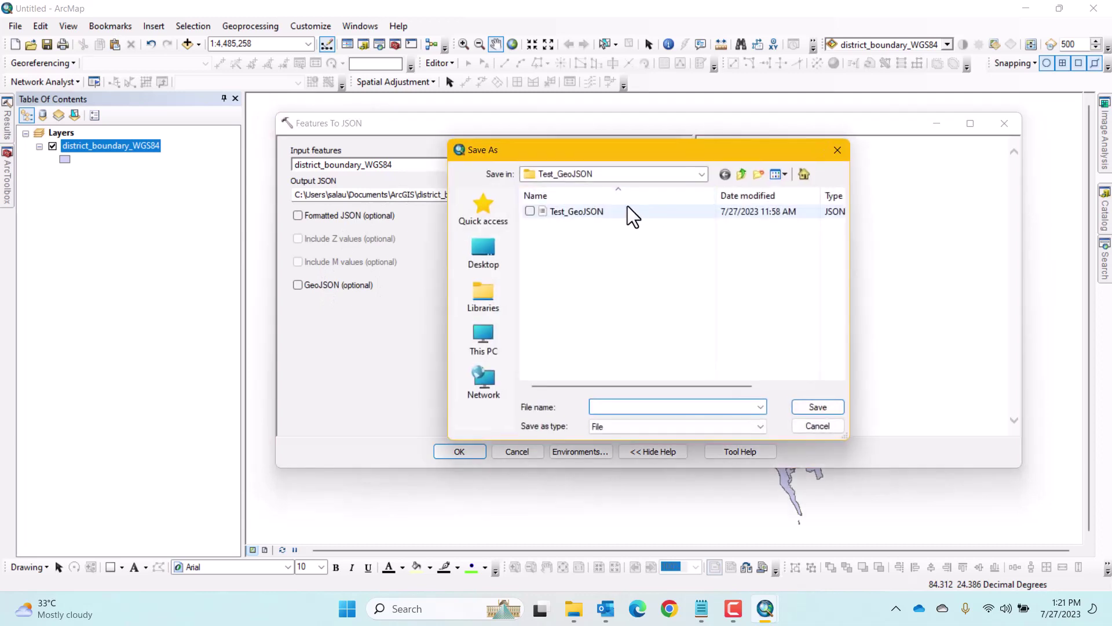
left_click(488, 254)
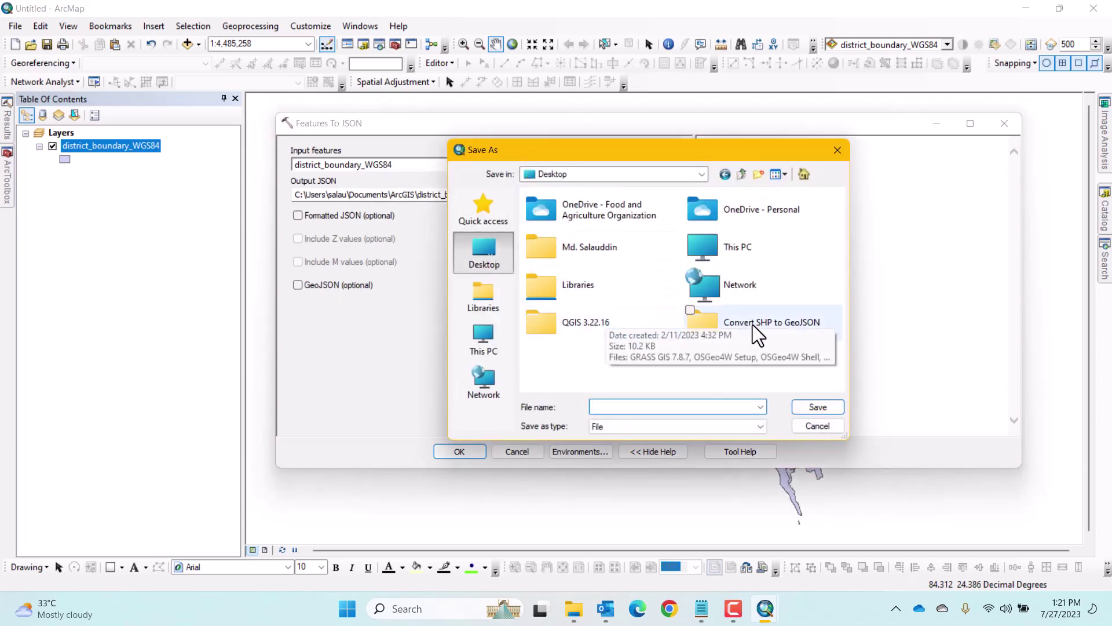
double_click(770, 320)
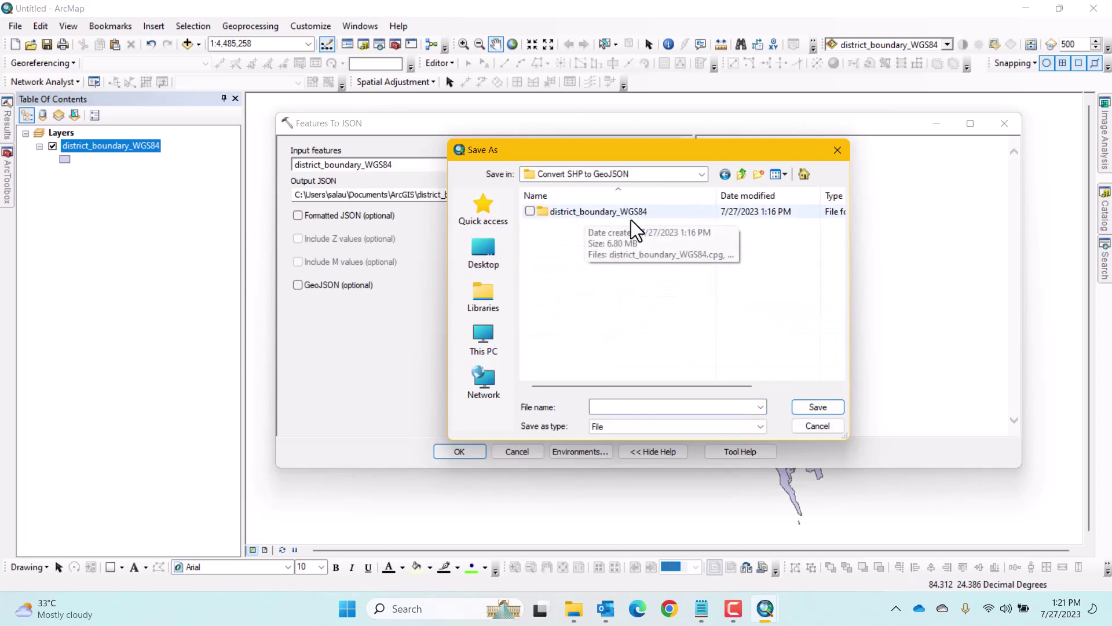
double_click(595, 211)
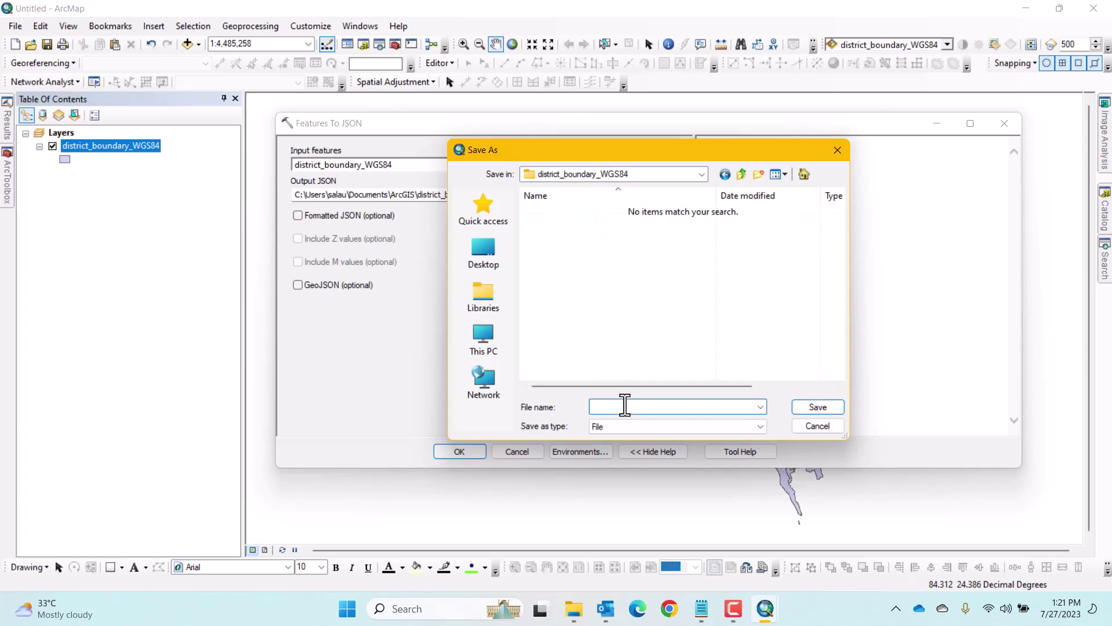
type("District")
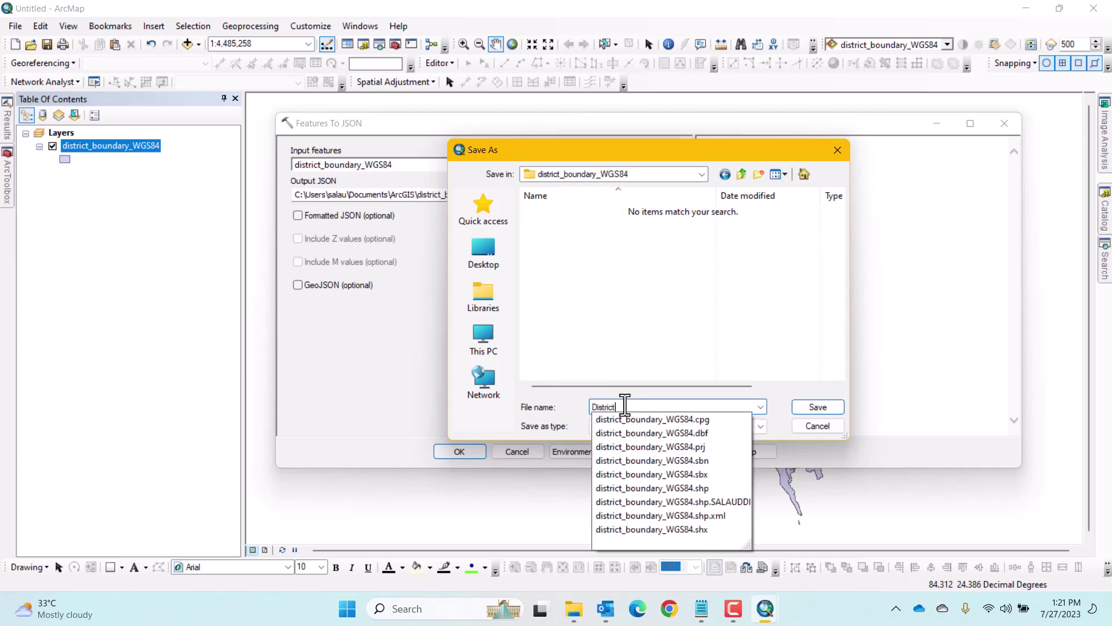
type("_Boundary_JSON")
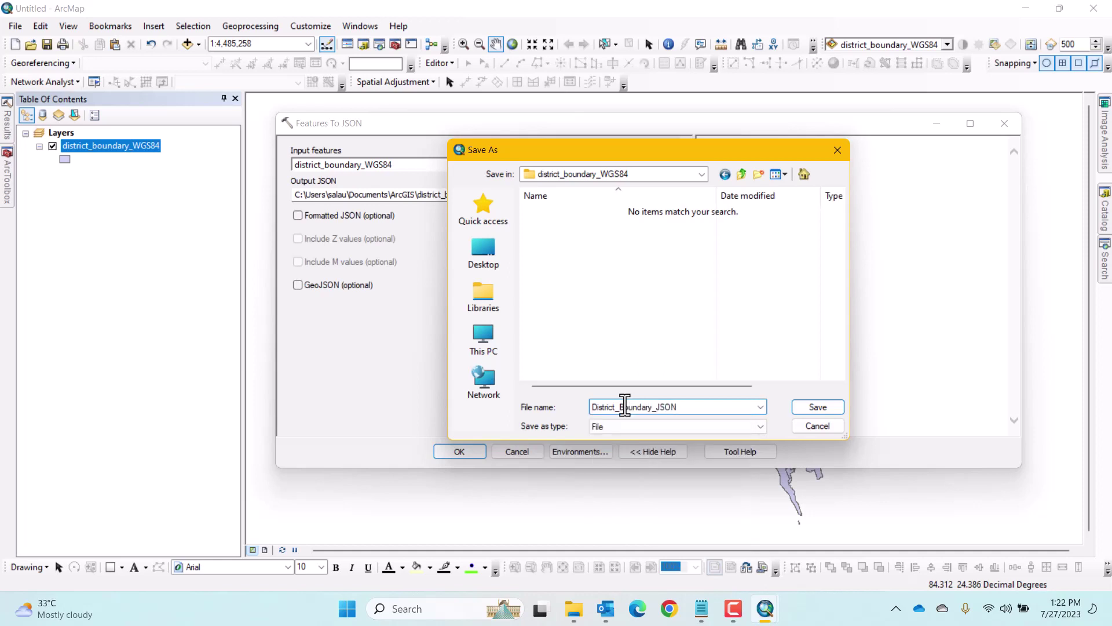
left_click(815, 406)
- Enable the GeoJSON option and run Features To JSON to completion
left_click(312, 285)
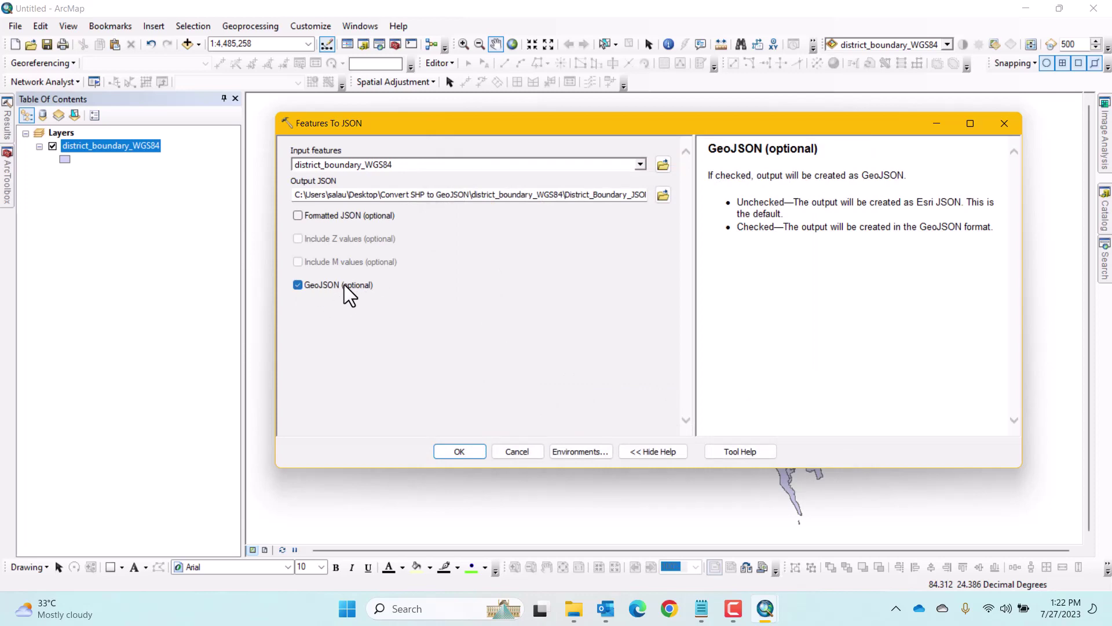
left_click(459, 452)
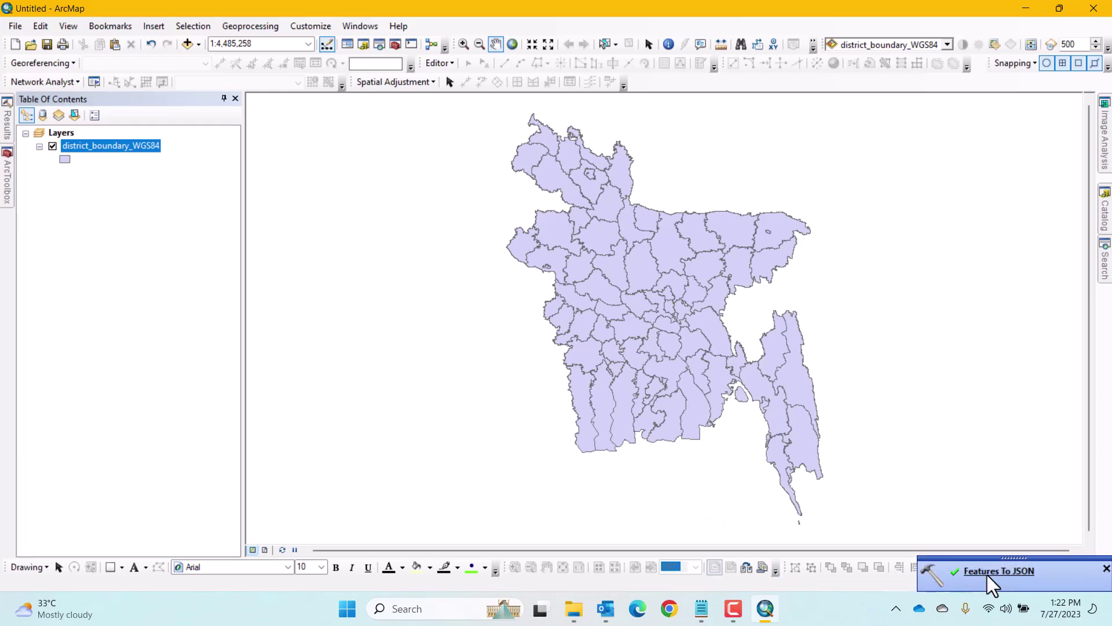
- Minimize ArcMap, find the 17,187 KB District_Boundary_JSON file in Explorer, and return to Notepad
left_click(1026, 8)
double_click(805, 113)
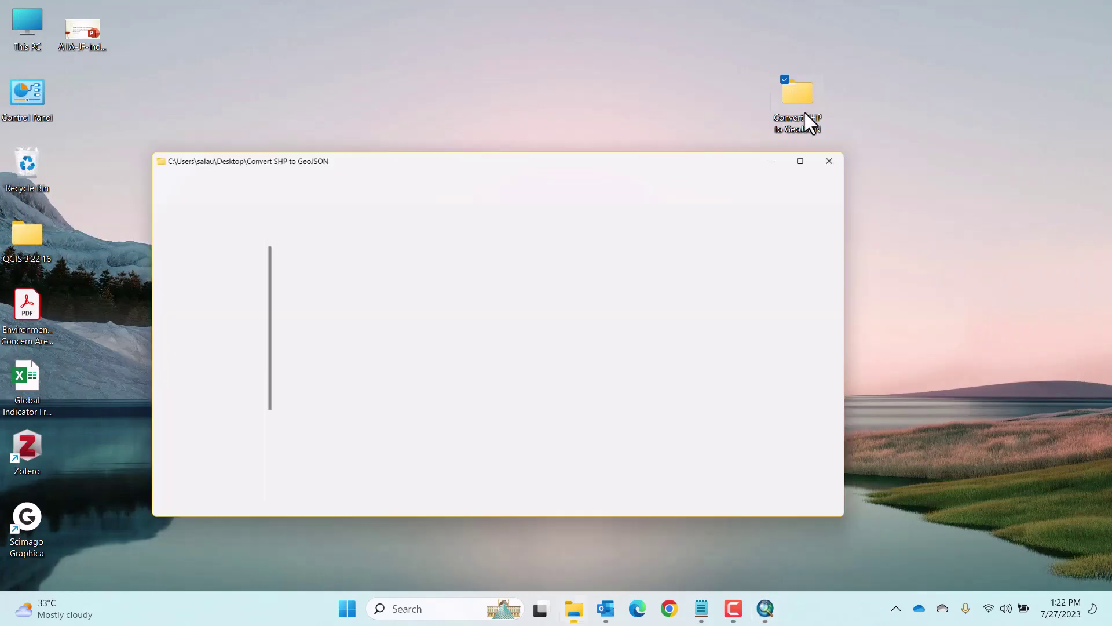
double_click(340, 207)
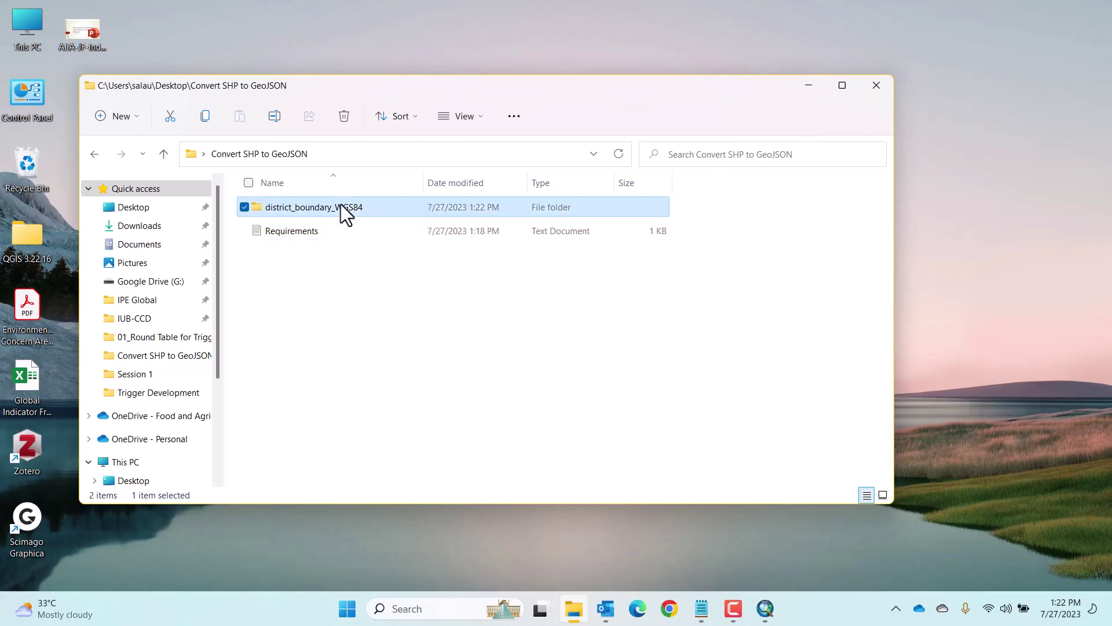
left_click(327, 211)
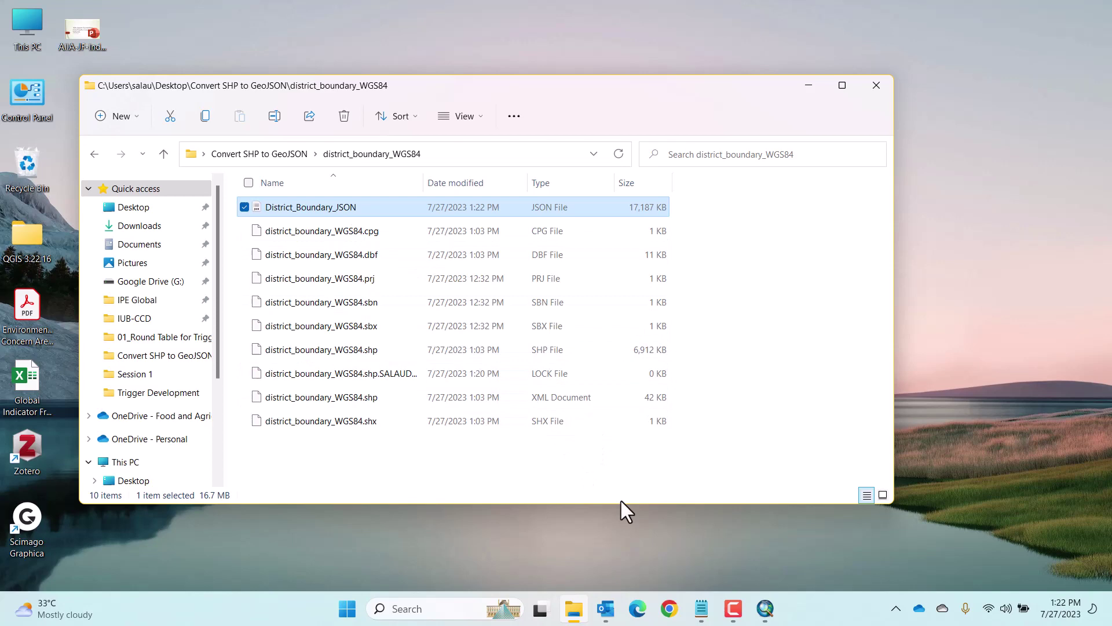
left_click(701, 607)
left_click(405, 261)
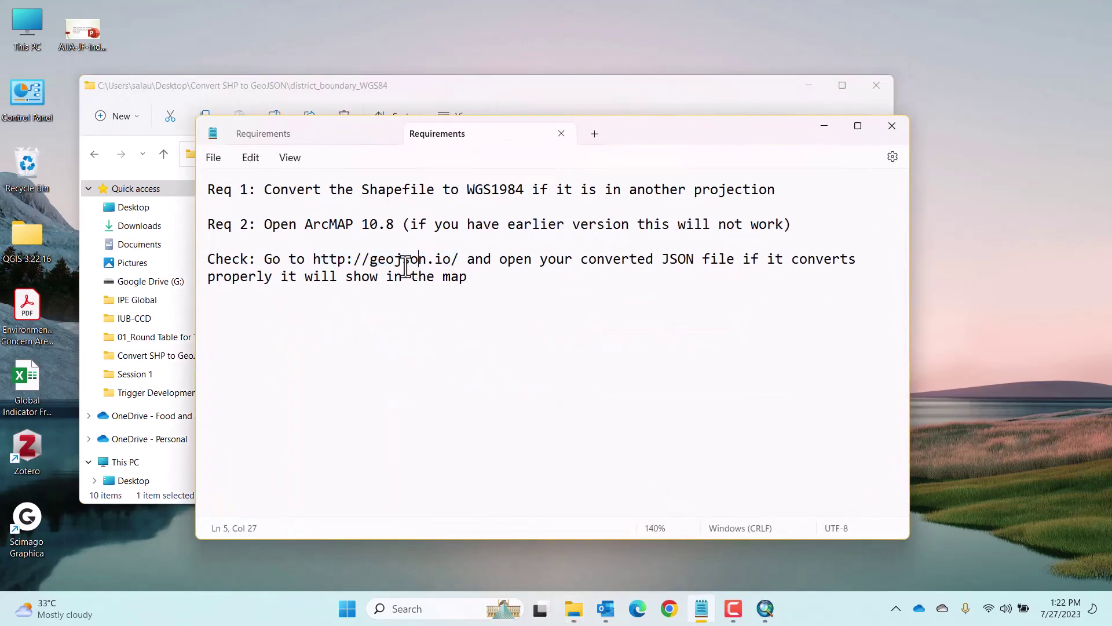
left_click_drag(313, 259, 459, 259)
key("ctrl+c")
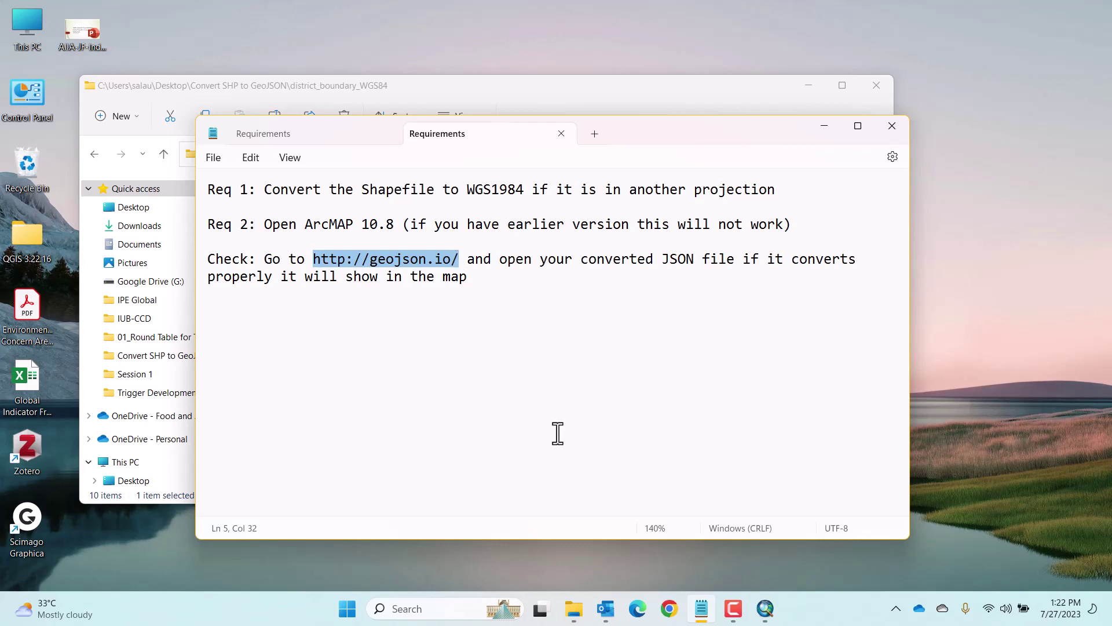
left_click(669, 612)
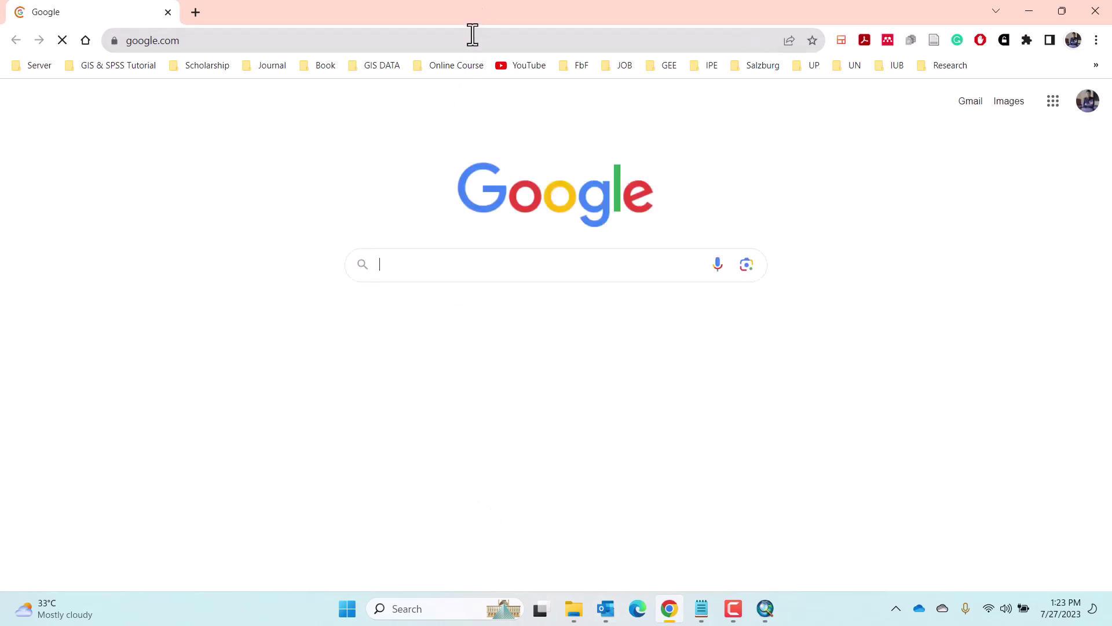
- Paste the geojson.io address into Chrome's address bar and load the site
left_click(473, 44)
key("ctrl+v")
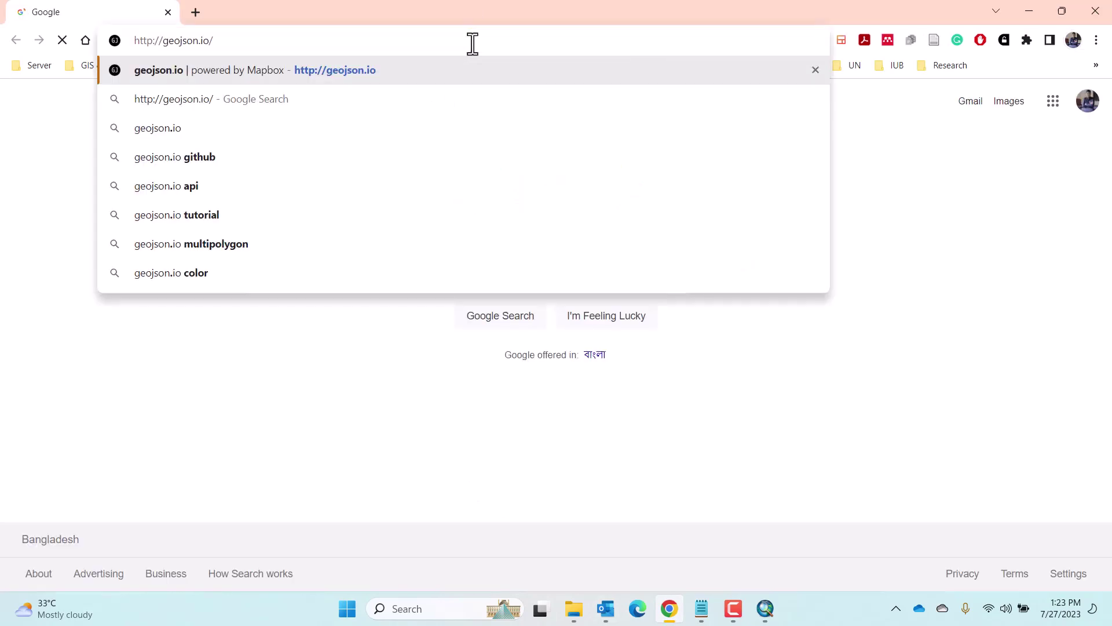
key("Return")
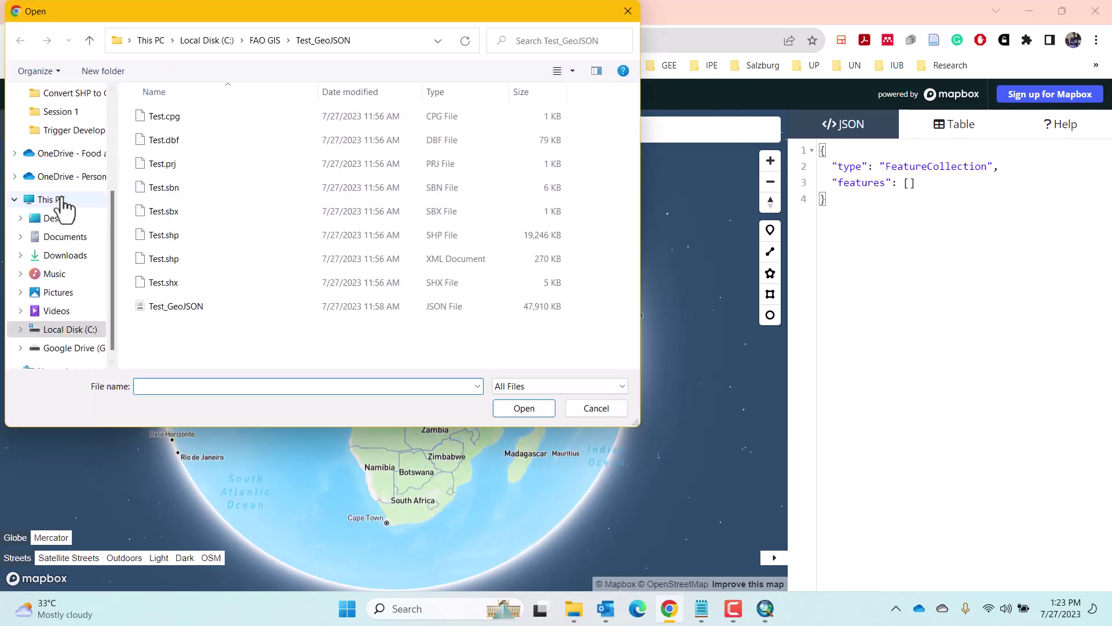
- Open District_Boundary_JSON from Desktop > Convert SHP to GeoJSON > district_boundary_WGS84 in geojson.io
left_click(59, 220)
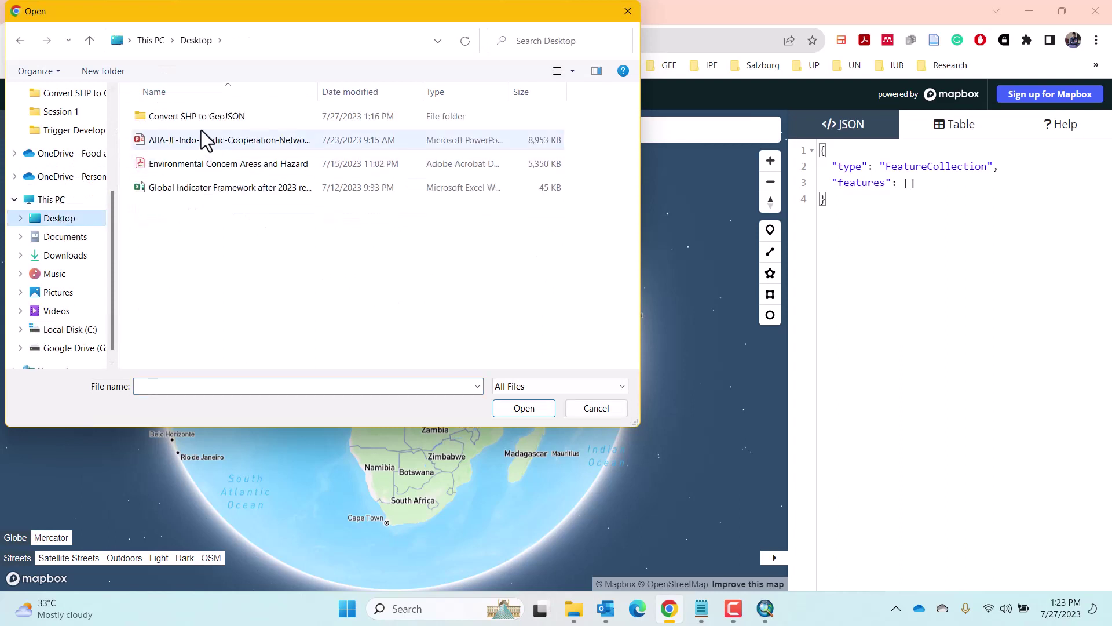
double_click(197, 119)
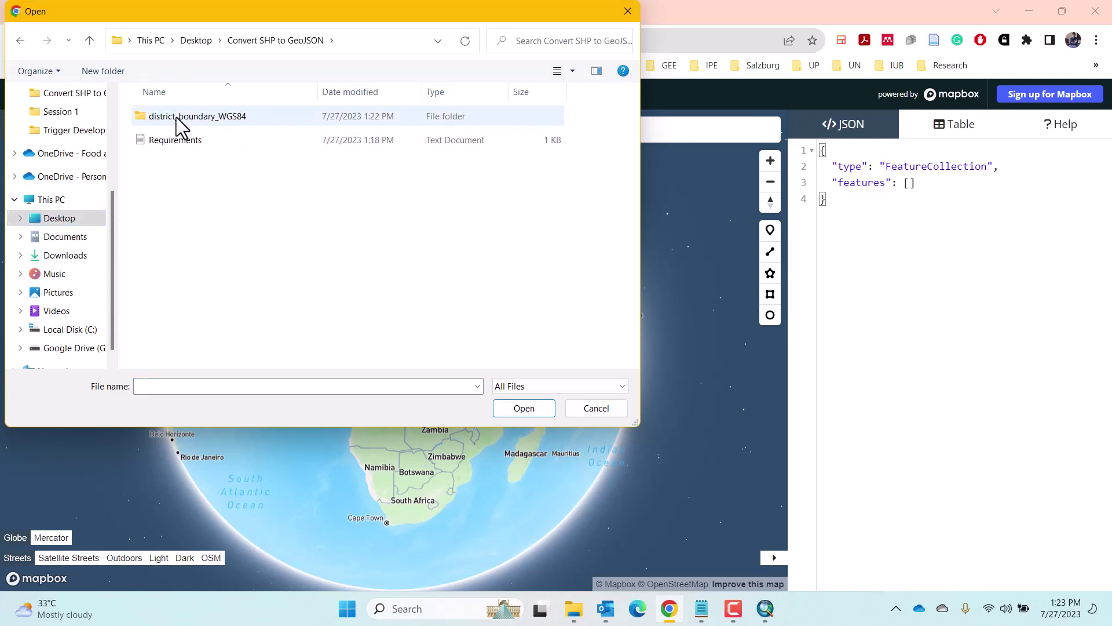
double_click(198, 118)
left_click(216, 118)
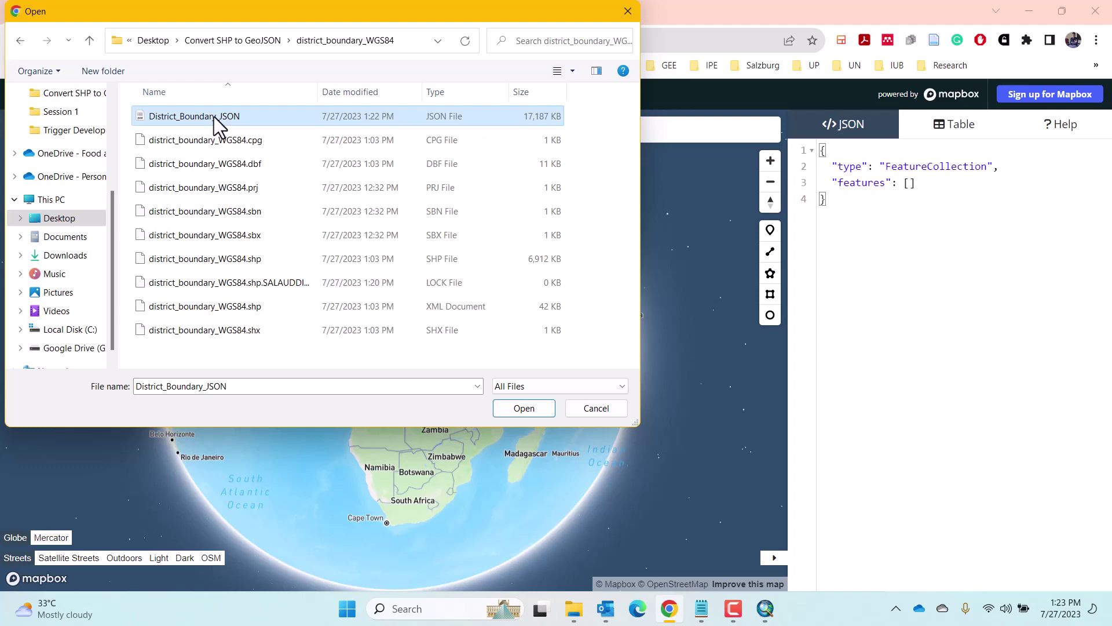
left_click(523, 410)
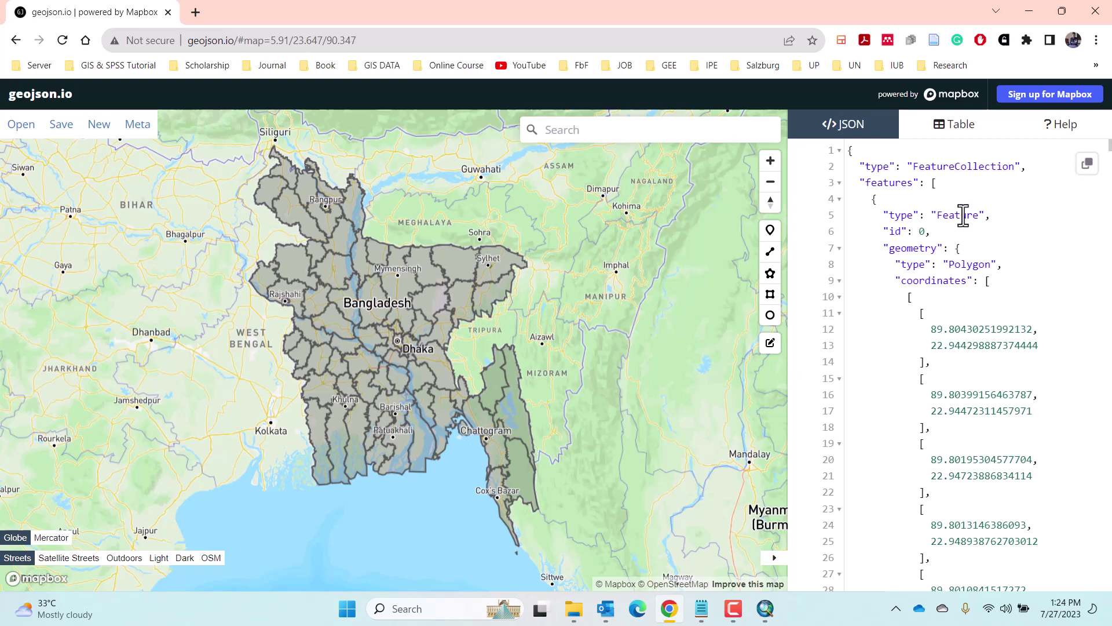
- Scroll through the District_Boundary_JSON polygon coordinates, then return to the top of the JSON
scroll(977, 328, "down", 20)
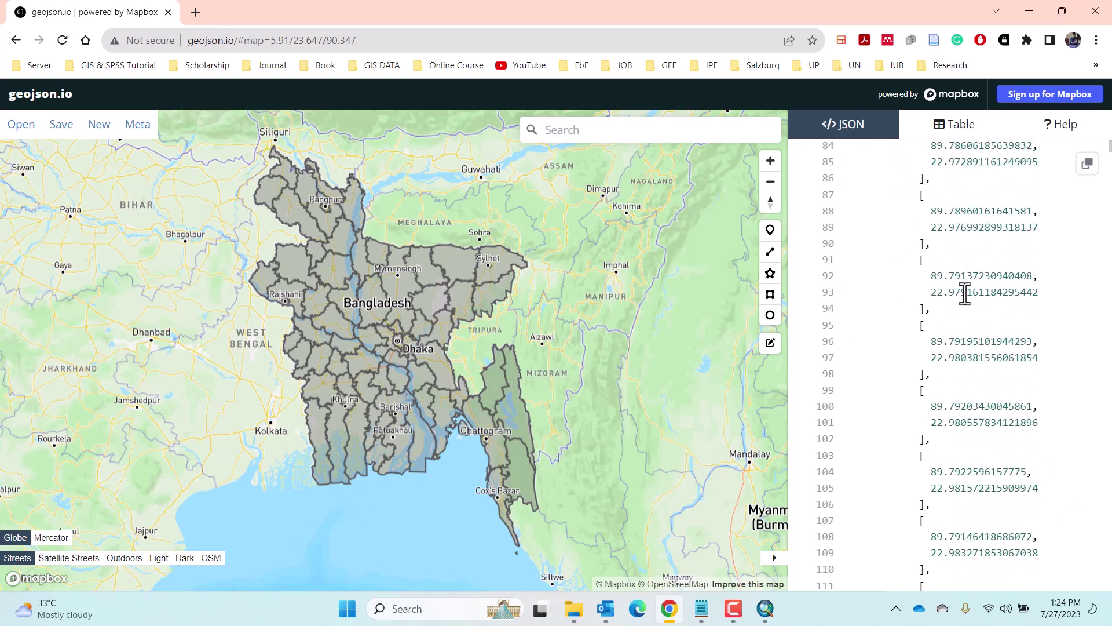
scroll(964, 293, "down", 20)
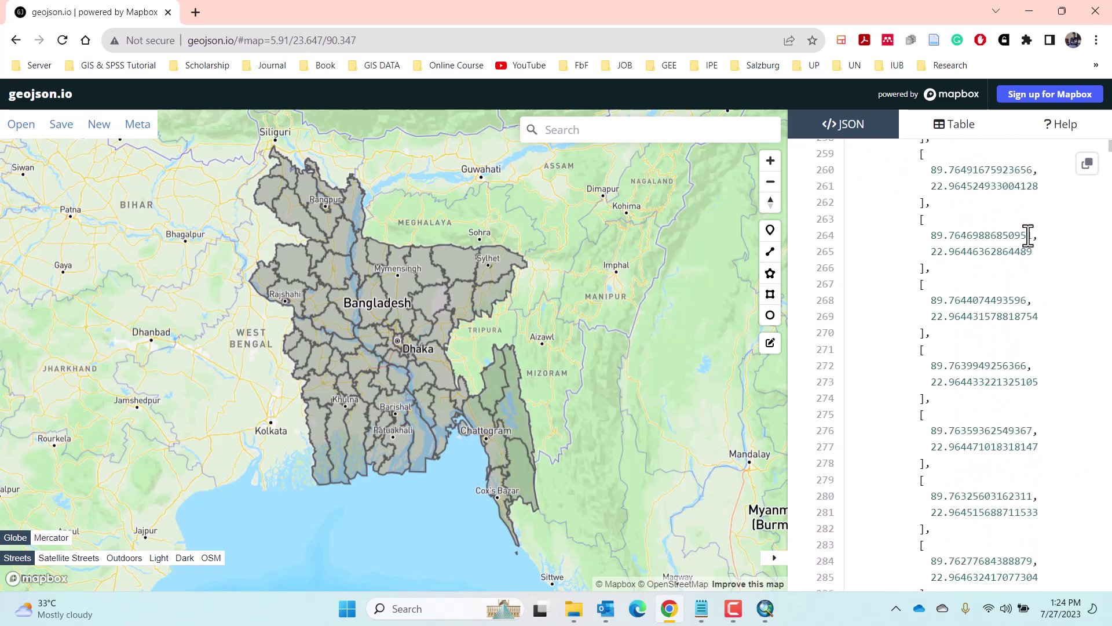
mouse_move(1110, 156)
left_mouse_down()
mouse_move(1108, 585)
mouse_move(1087, 223)
mouse_move(1100, 145)
left_mouse_up()
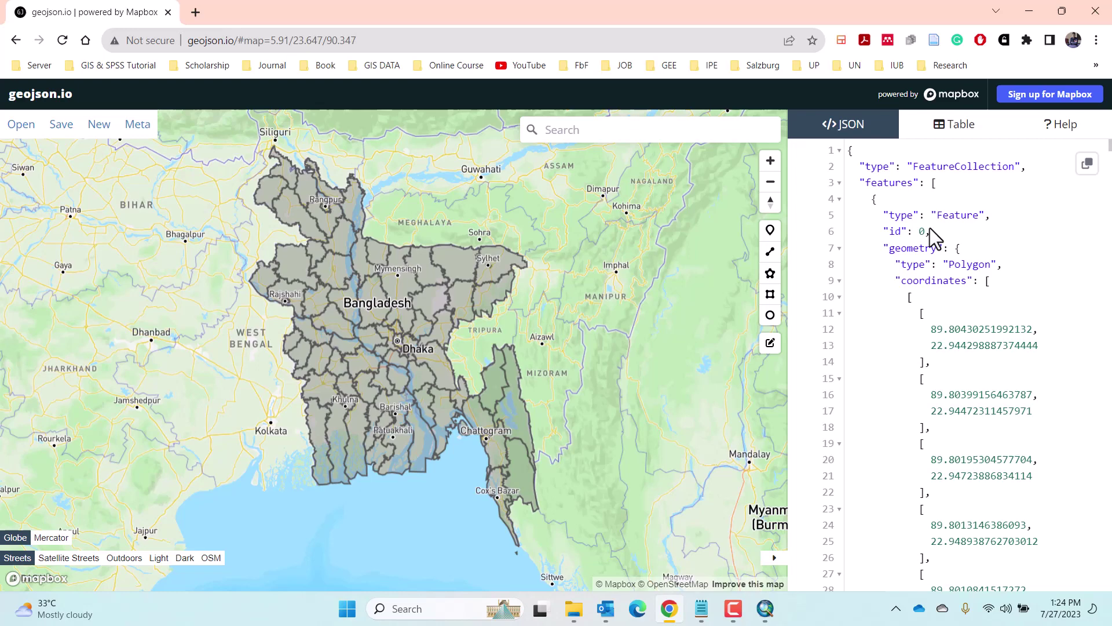
left_click(958, 134)
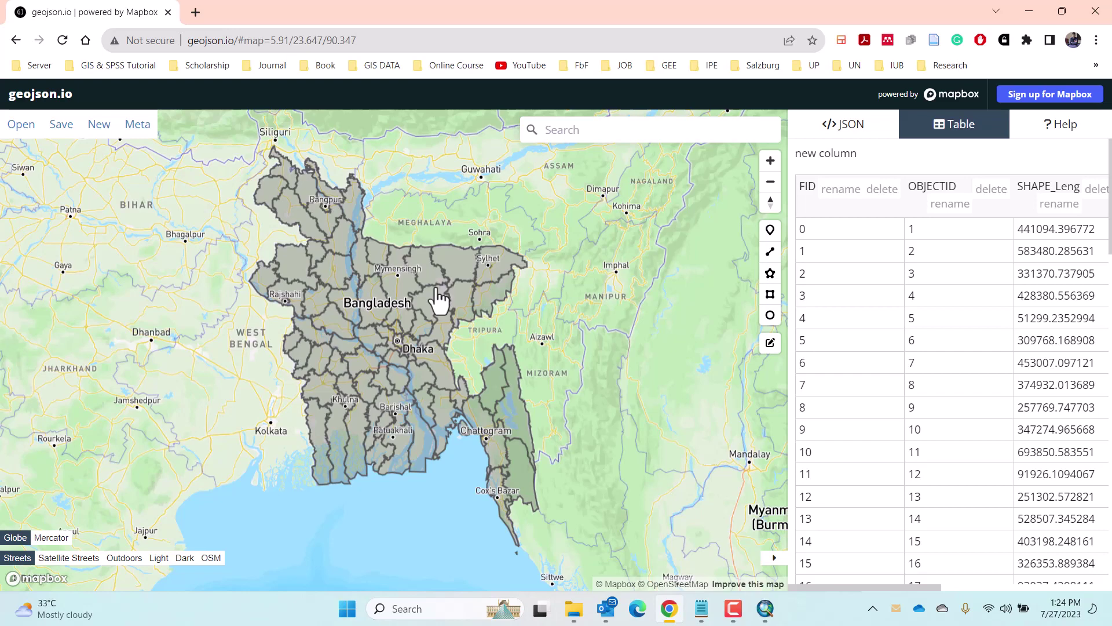
- Review Bogura's properties (FID 6, Unit RAJSHAHI, District BOGURA) and its 2944.86 sq km area
left_click(341, 286)
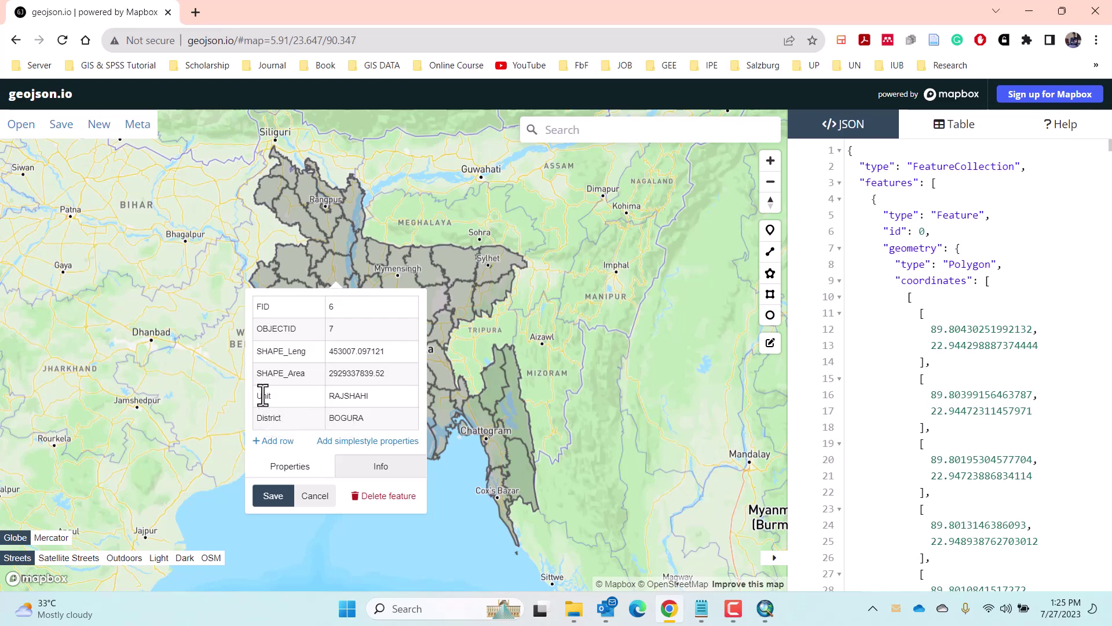
left_click_drag(263, 395, 314, 396)
double_click(346, 417)
left_click(391, 415)
left_click(371, 467)
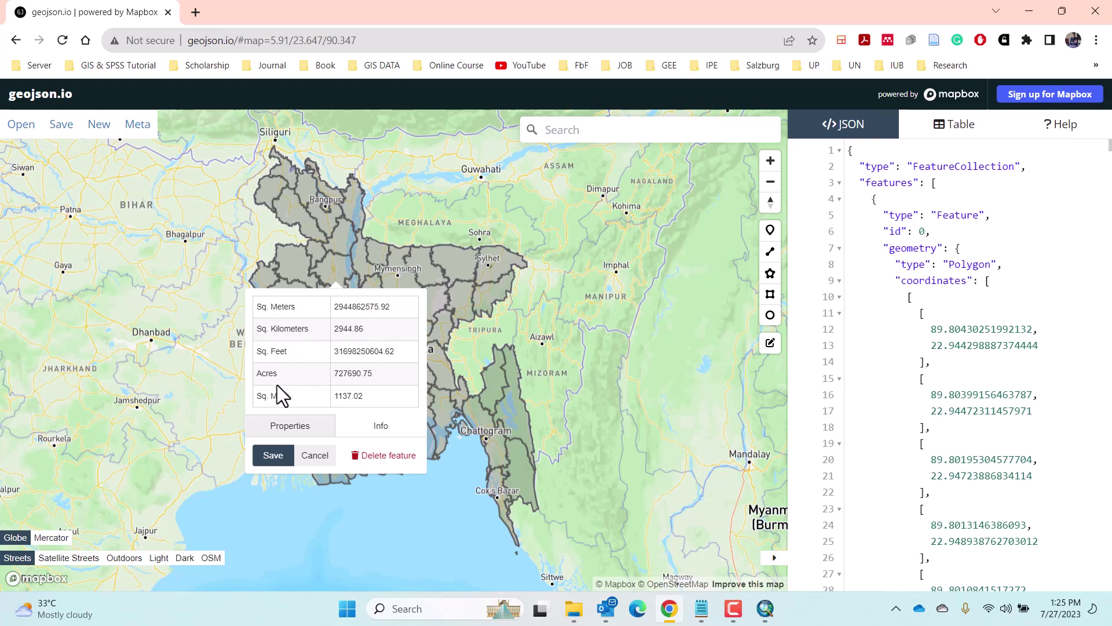
left_click(296, 427)
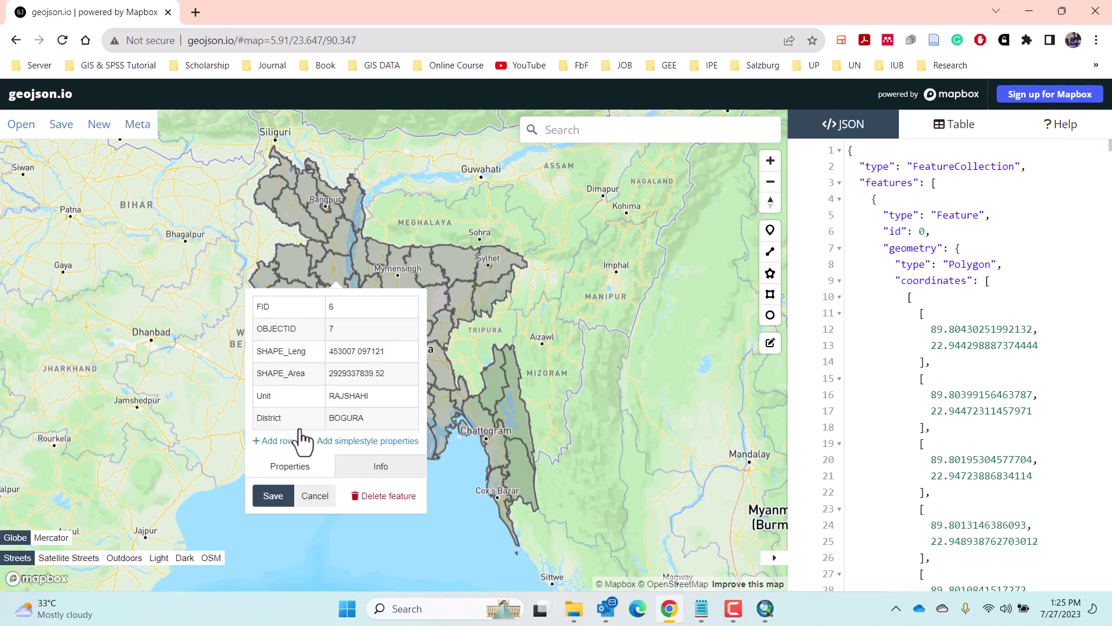